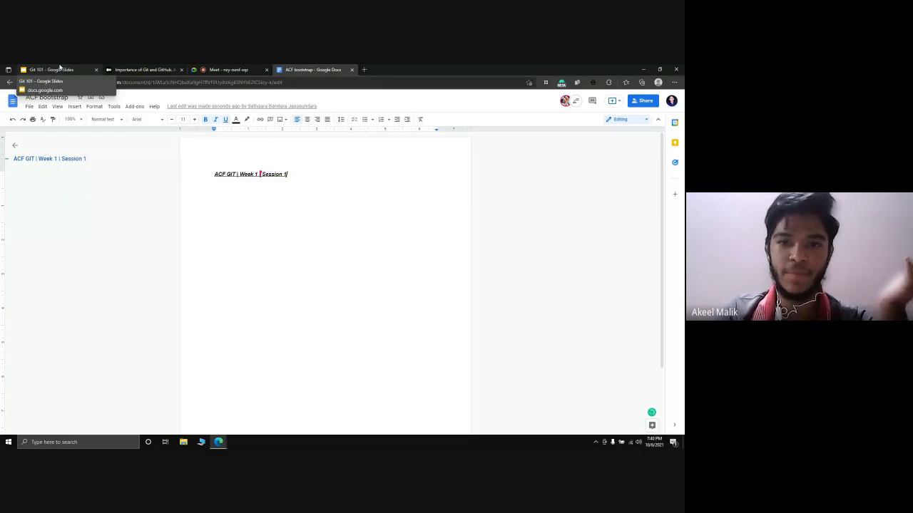
Step: Show the Git 101 slide on the three types of VCS and return to the ACF bootstrap document
left_click(60, 69)
left_click(353, 299)
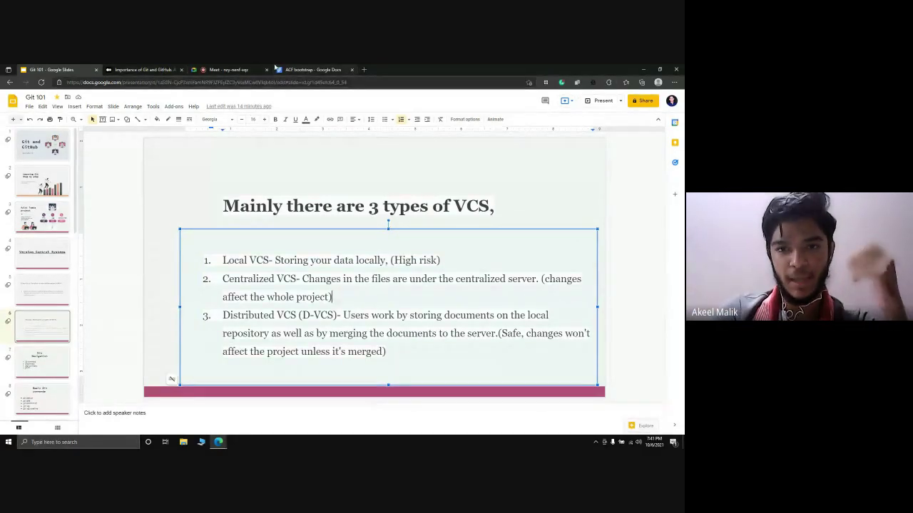
left_click(314, 70)
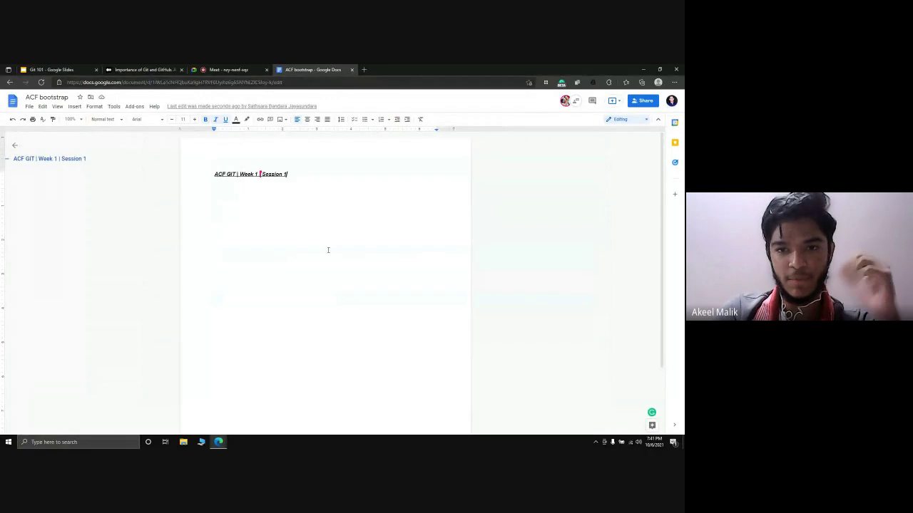
Step: Close the ACF bootstrap document and search the web for google drive in a new tab
left_click(351, 70)
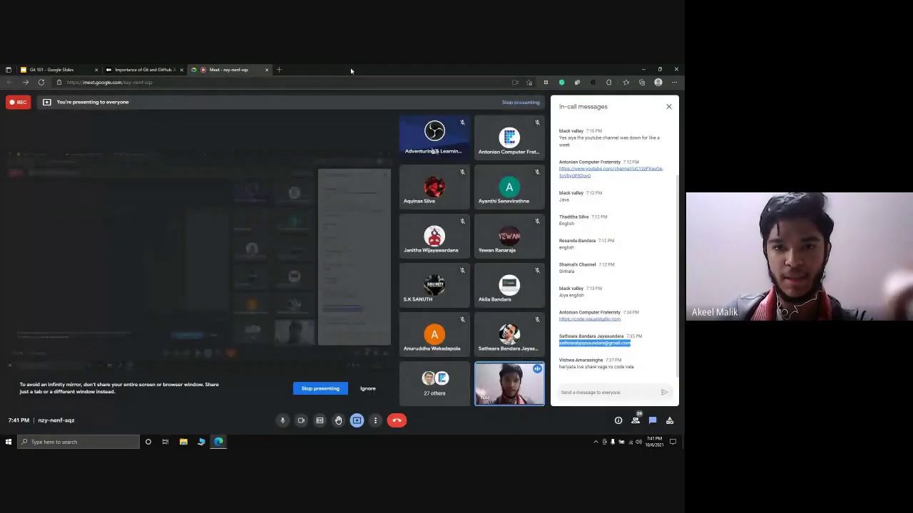
left_click(279, 70)
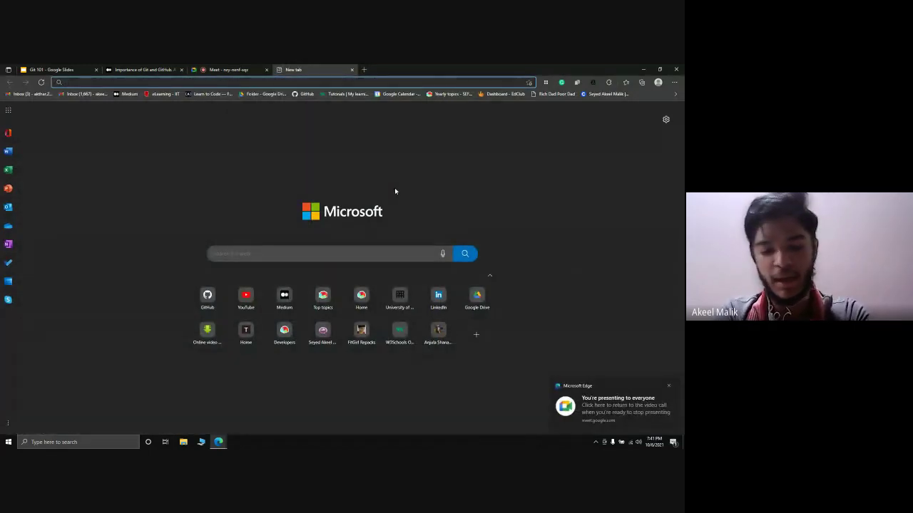
type("googl")
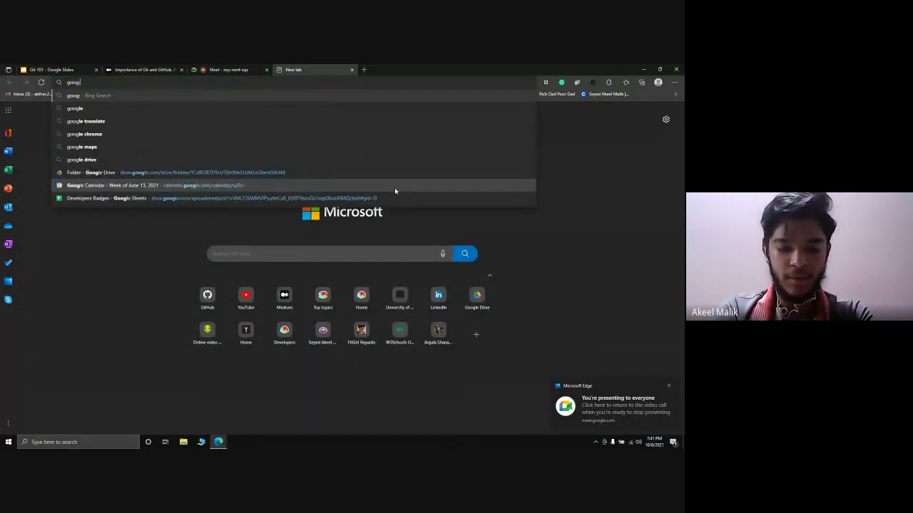
type("e drive")
key("Return")
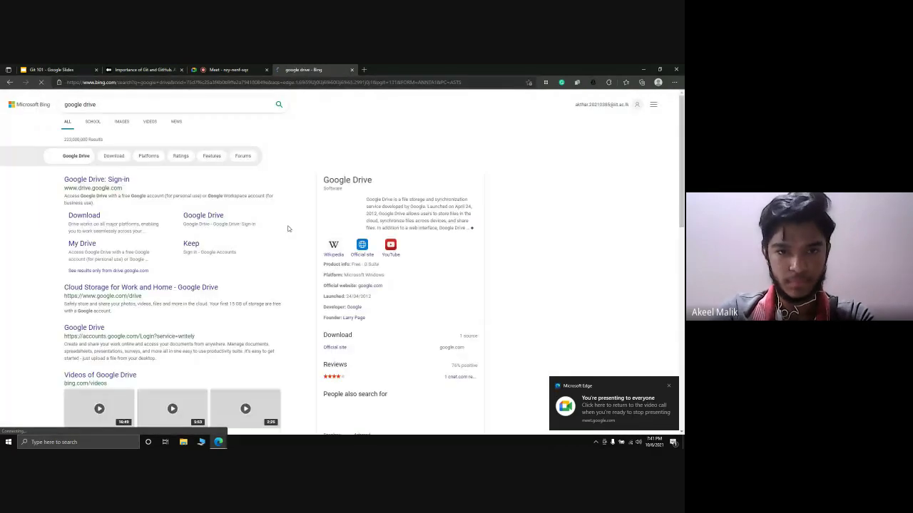
left_click(92, 179)
left_click(334, 68)
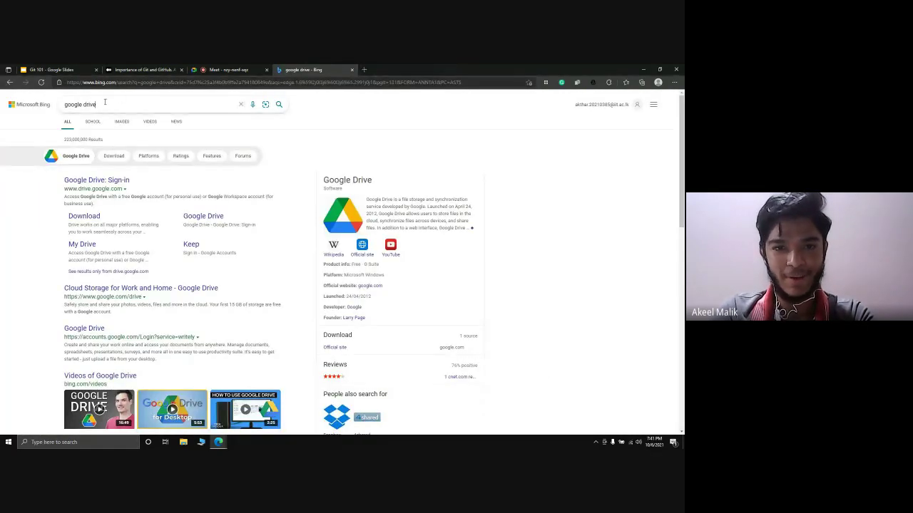
Step: Go to Google Docs through a web search for google docs and reopen the ACF bootstrap document
left_click_drag(104, 102, 83, 104)
type("docs")
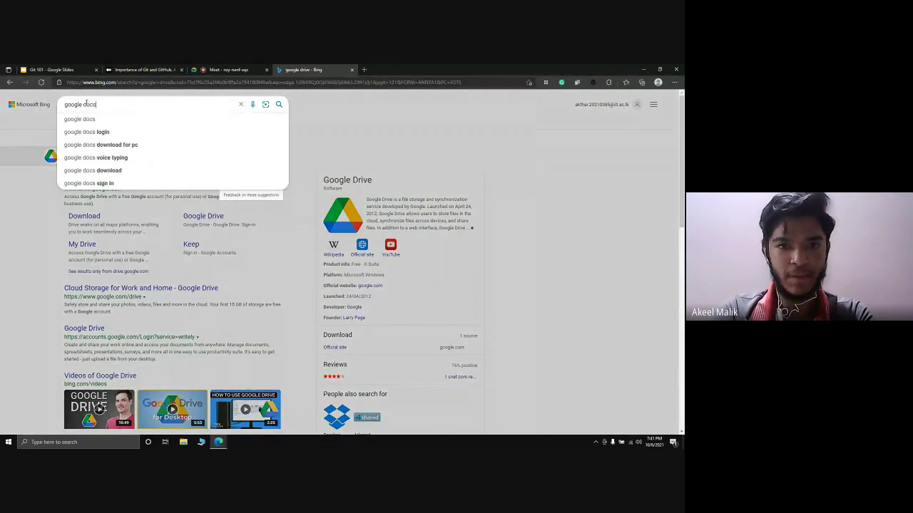
key("Return")
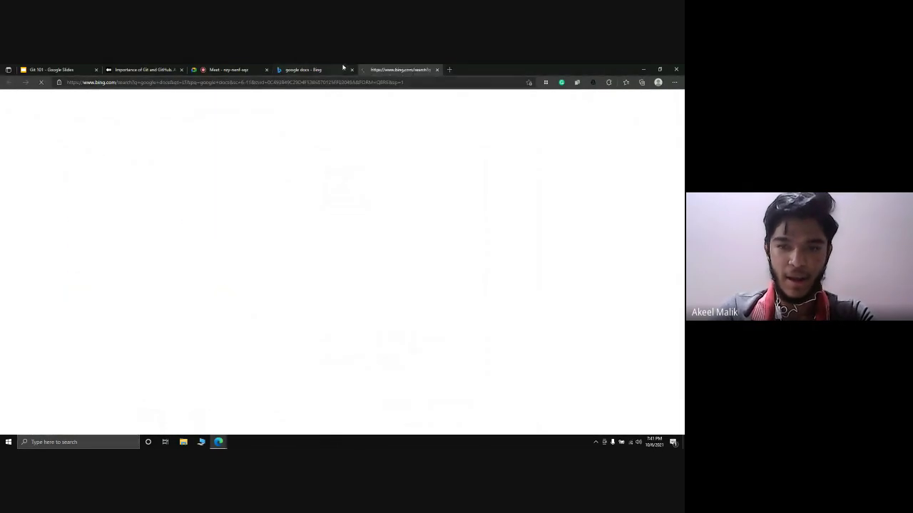
left_click(352, 70)
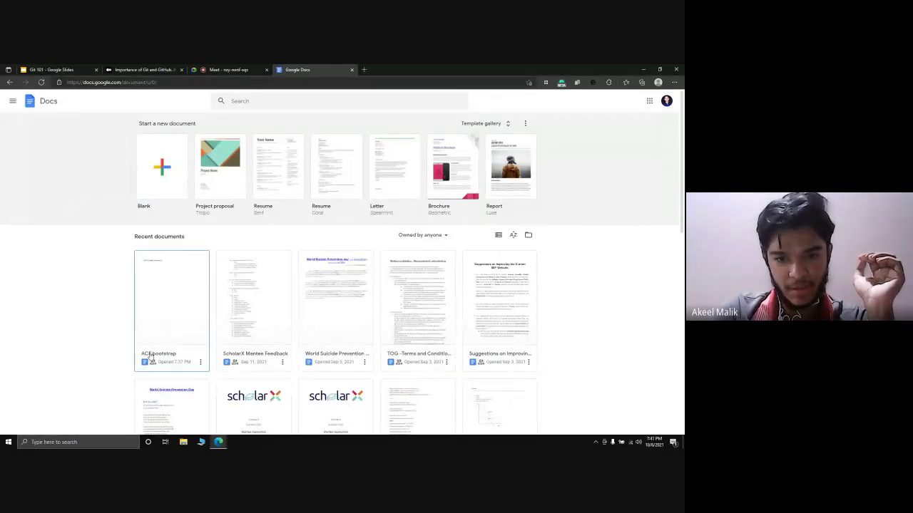
left_click(176, 301)
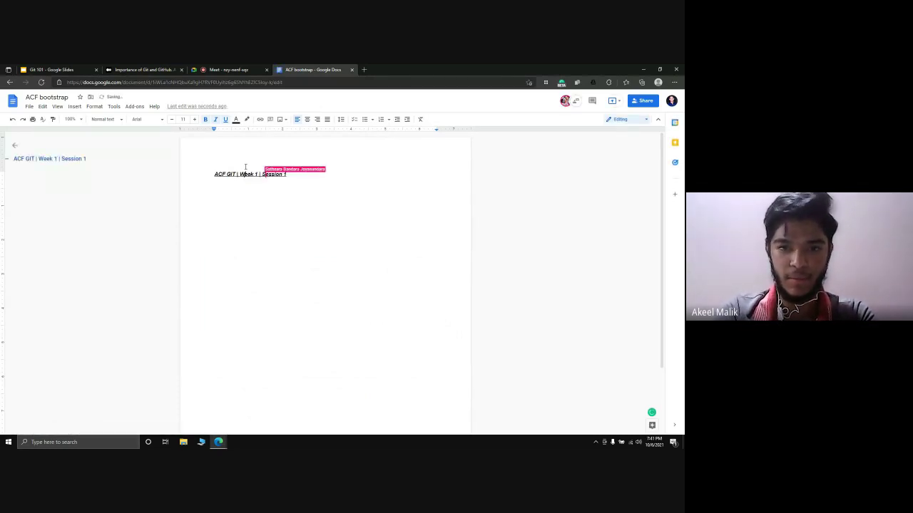
Step: Add a line of random filler text, awfjhawfpouawp, below the ACF GIT | Week 1 | Session 1 heading
left_click(312, 214)
type("awfjhawfpouawp")
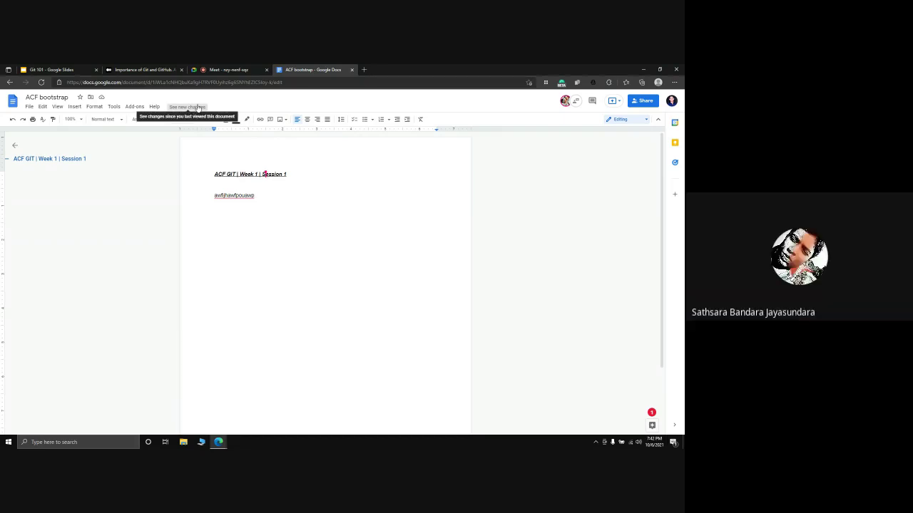
Step: Open the document's new changes, switch to the full version history and move through the highlighted edits
left_click(198, 107)
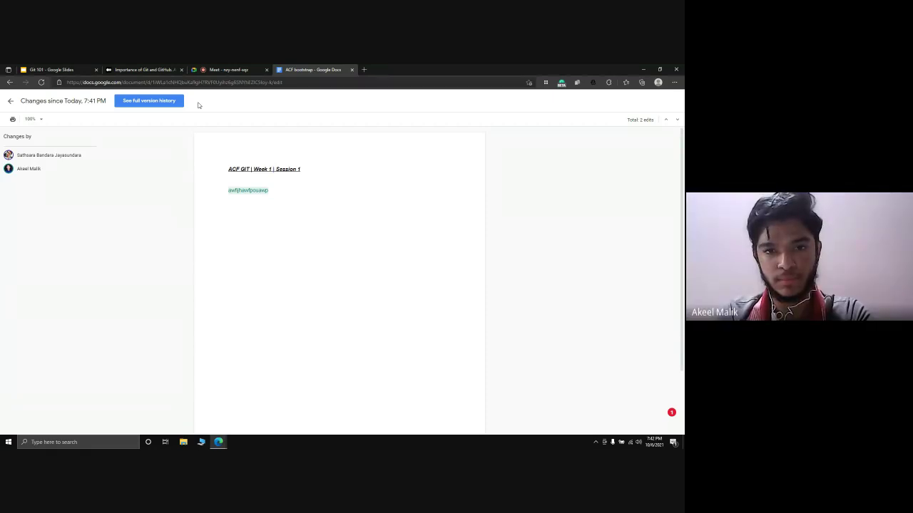
left_click(155, 105)
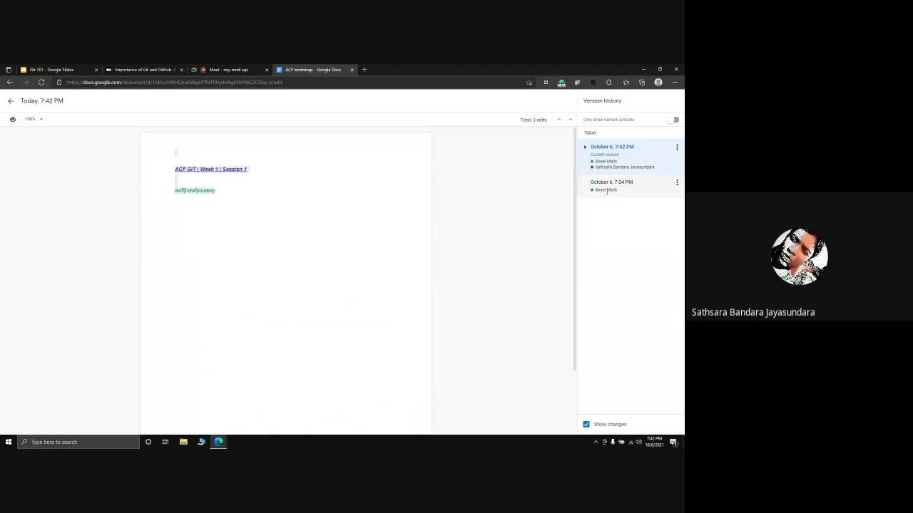
scroll(578, 211, "down", 1)
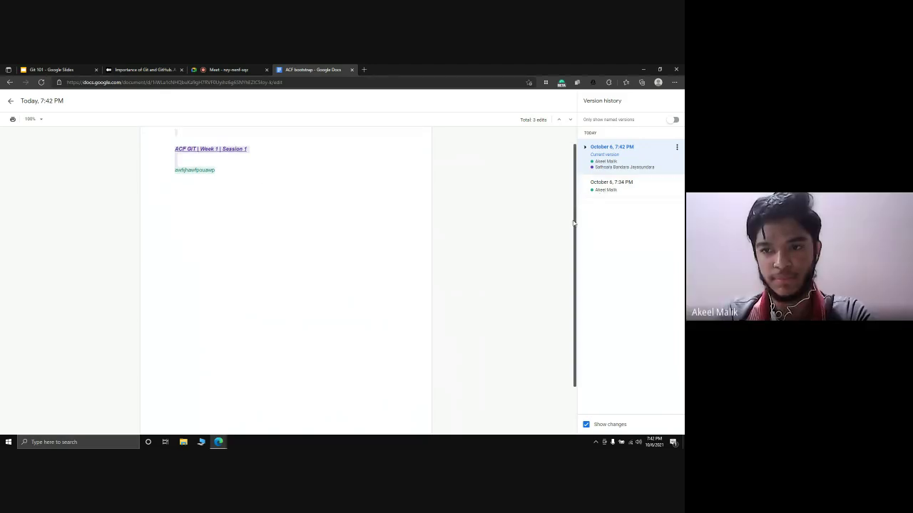
scroll(577, 210, "up", 1)
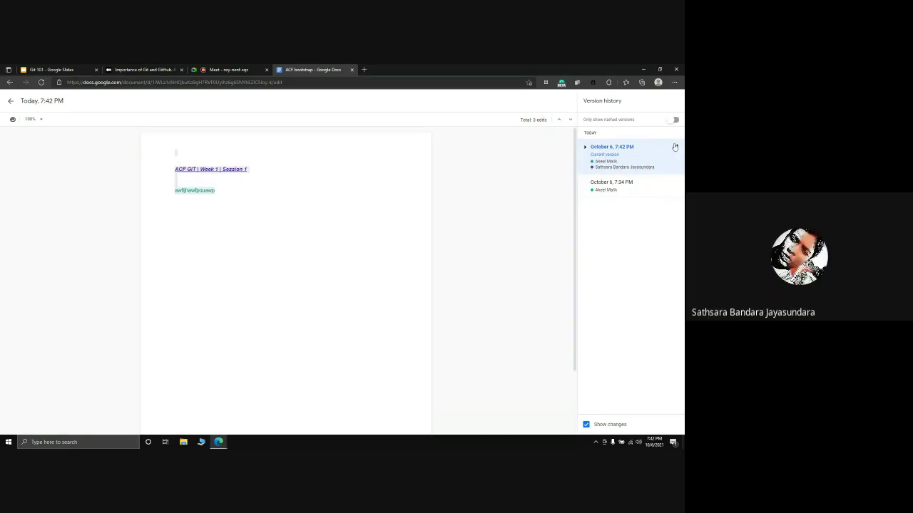
left_click(571, 120)
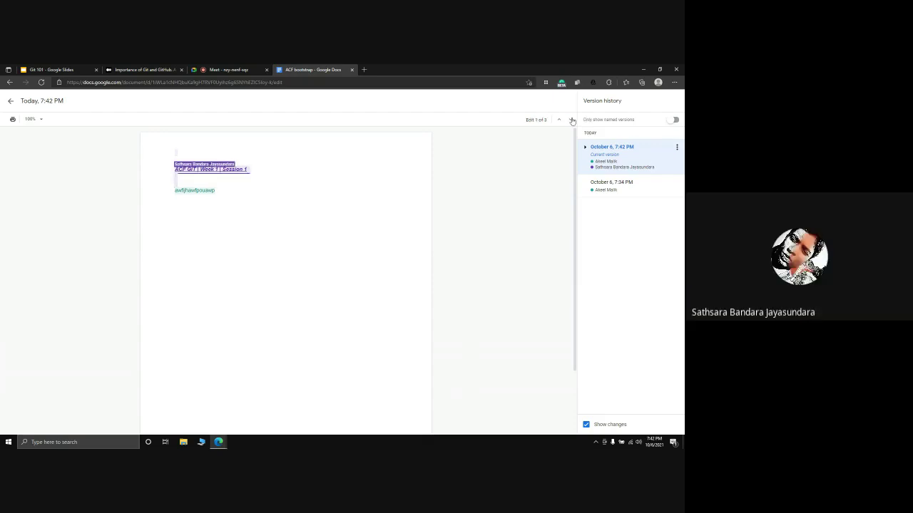
left_click(571, 120)
Step: Expand the October 6, 7:42 PM current version to list all its individual revisions
left_click(585, 148)
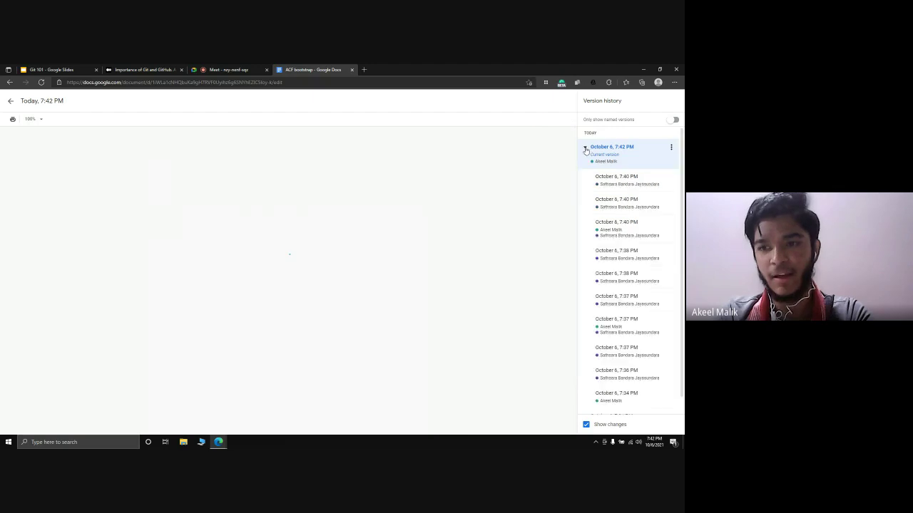
left_click(585, 148)
left_click(585, 147)
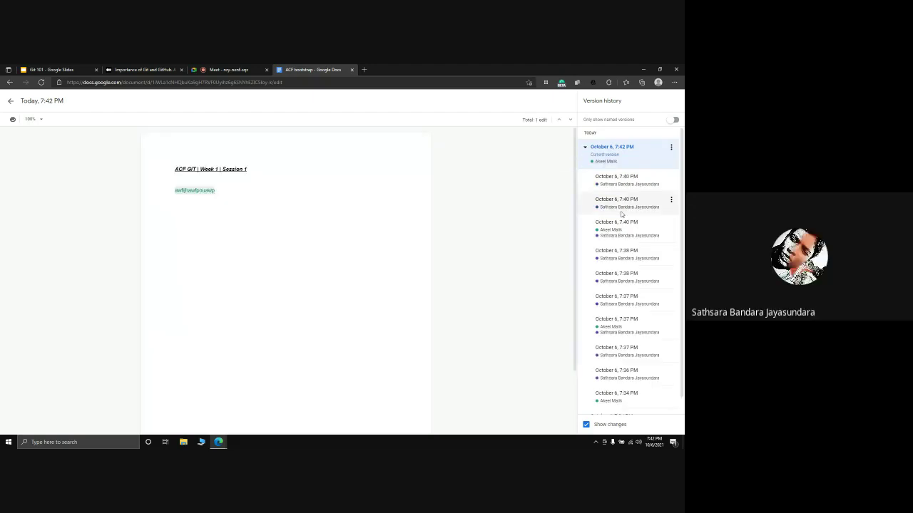
scroll(622, 214, "down", 1)
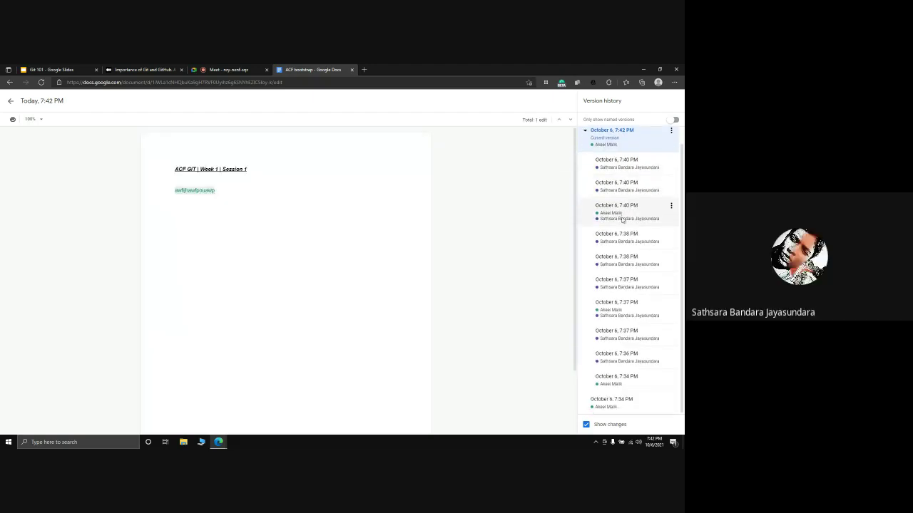
Step: Preview the October 6 revisions one after another, going back from 7:40 PM through 7:38 PM to 7:37 PM
left_click(612, 166)
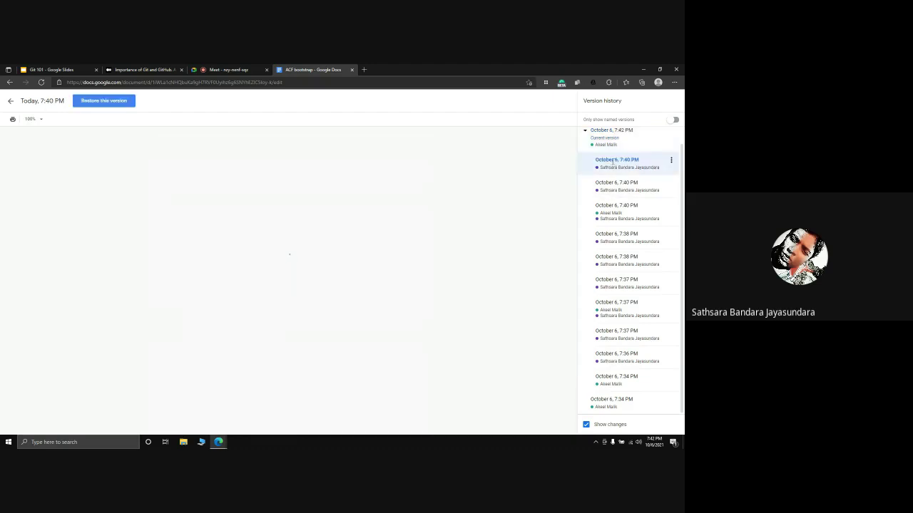
left_click(614, 184)
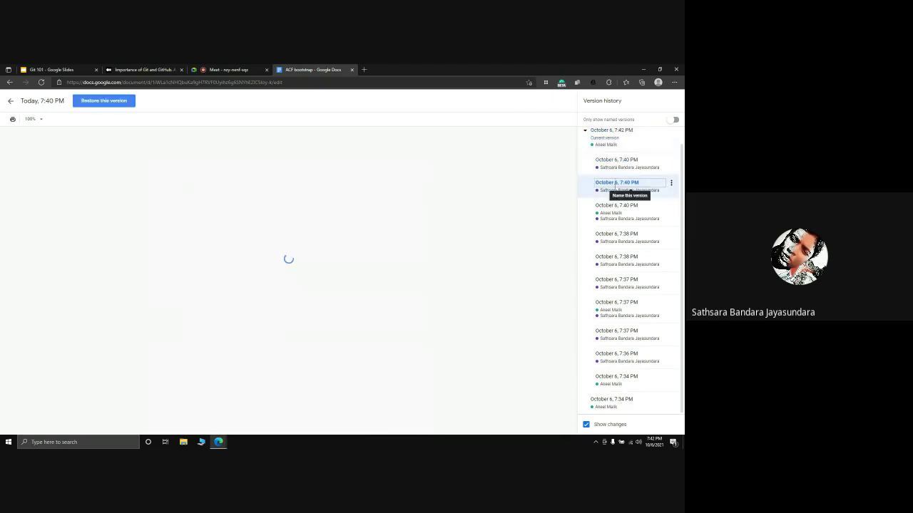
left_click(617, 207)
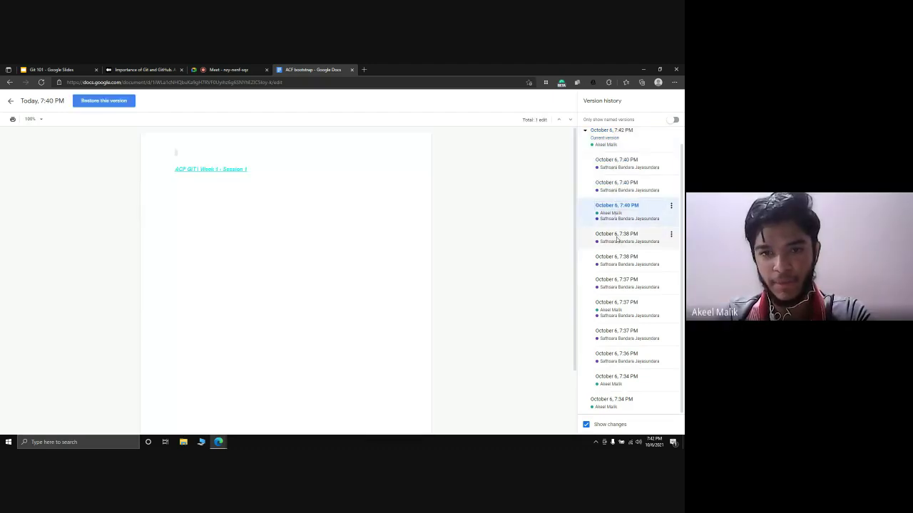
left_click(617, 239)
left_click(615, 260)
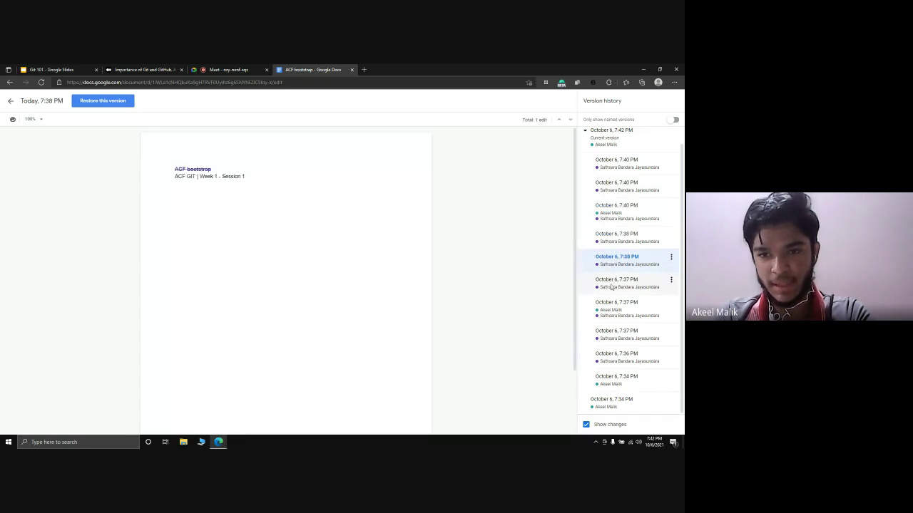
left_click(612, 305)
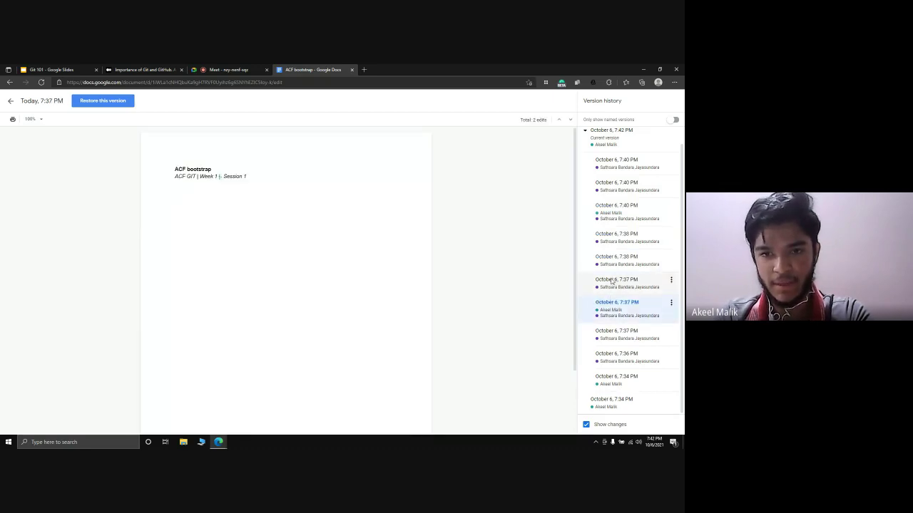
left_click(620, 302)
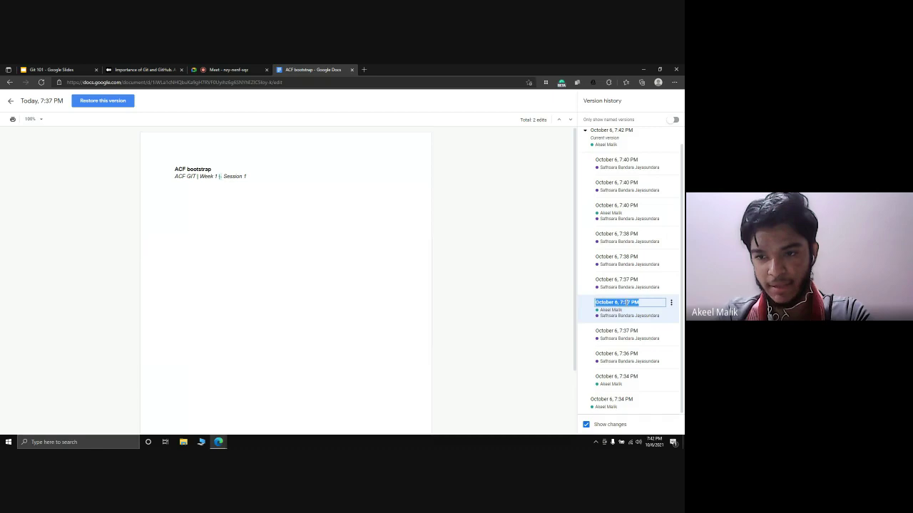
left_click(627, 303)
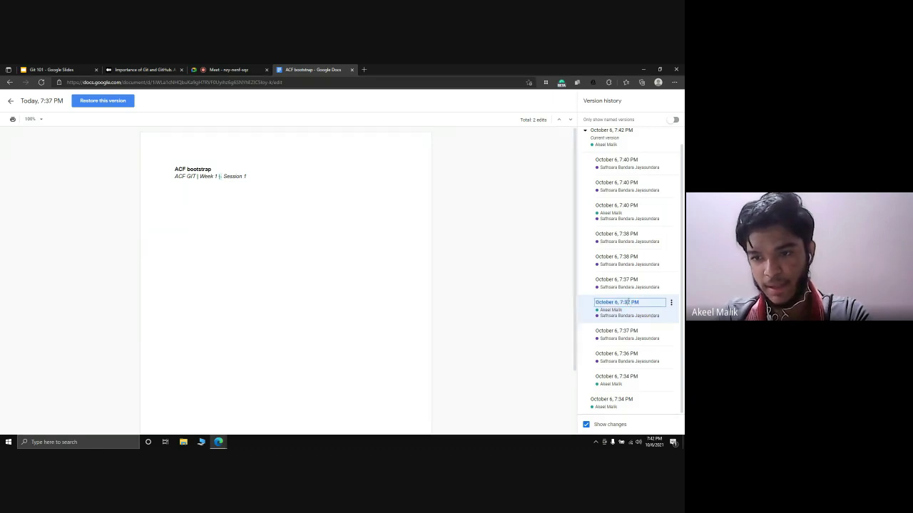
Step: Preview the two 7:34 PM revisions and the 7:36 PM revision, checking who made the ACF GIT edit
left_click(612, 401)
left_click(620, 401)
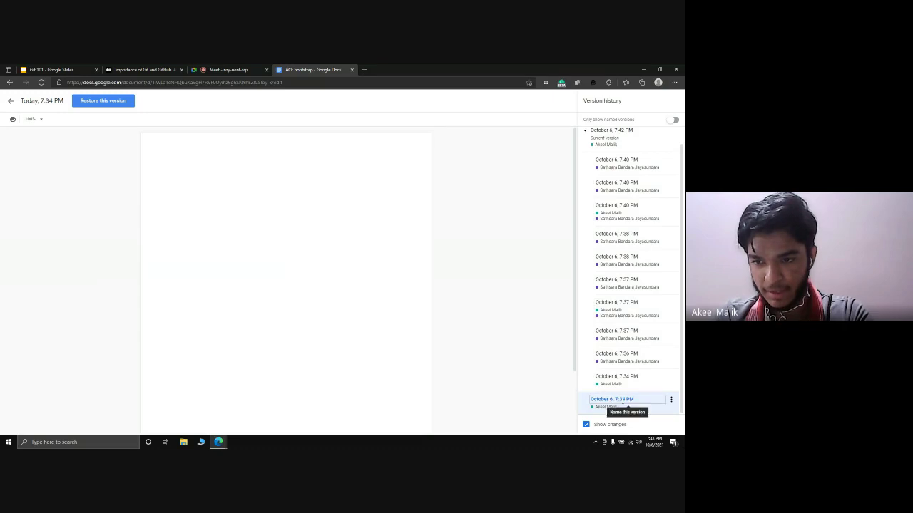
left_click(603, 408)
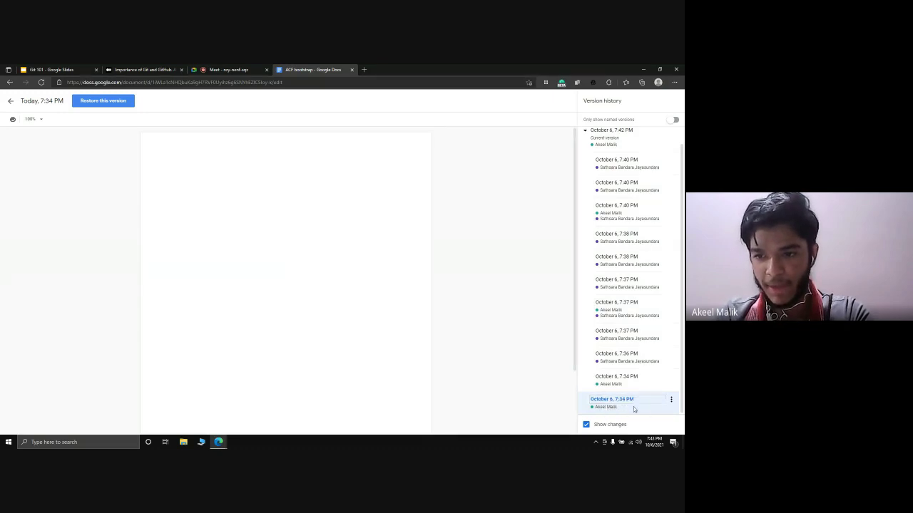
left_click(626, 378)
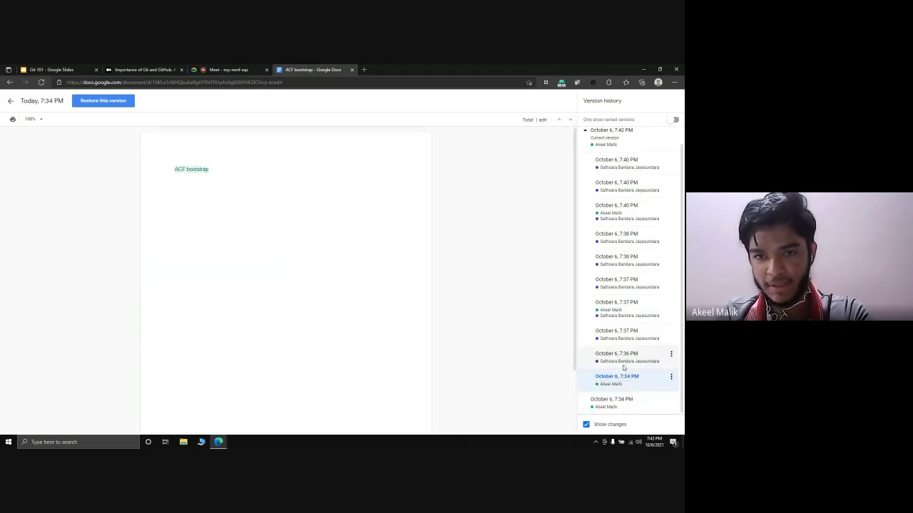
left_click_drag(617, 361, 657, 361)
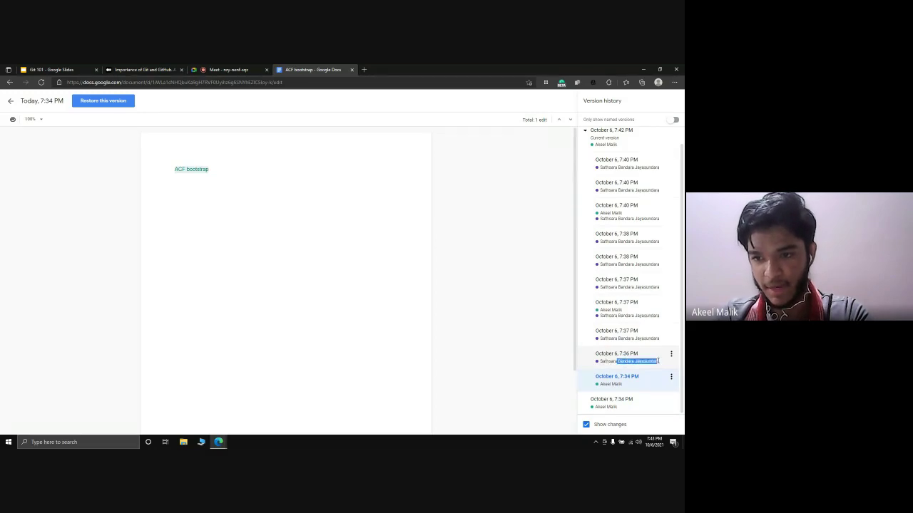
left_click(618, 362)
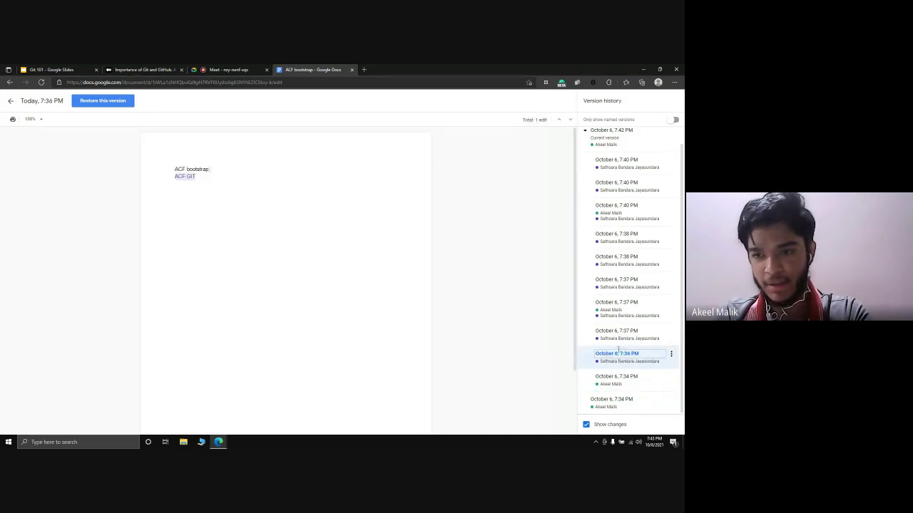
mouse_move(187, 175)
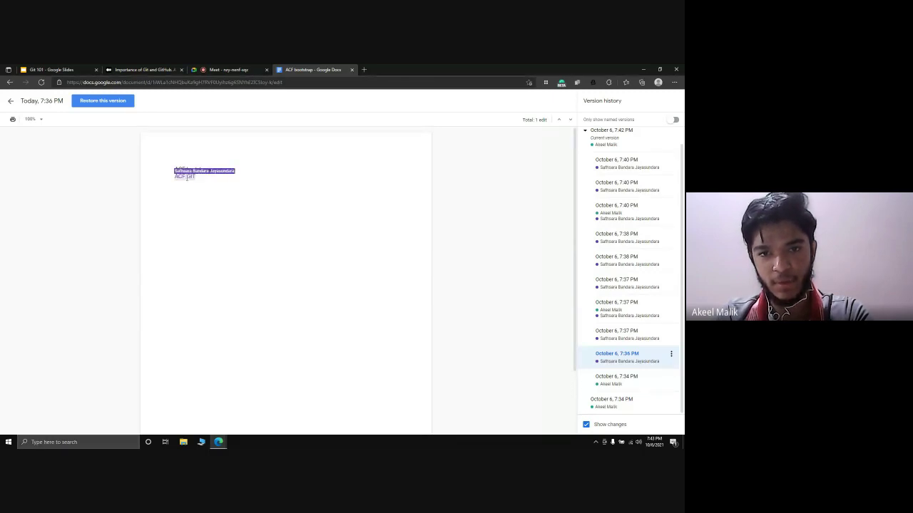
Step: Preview the two-author 7:37 PM revision and both 7:38 PM revisions, ending on the earlier 7:38 PM one
left_click(620, 314)
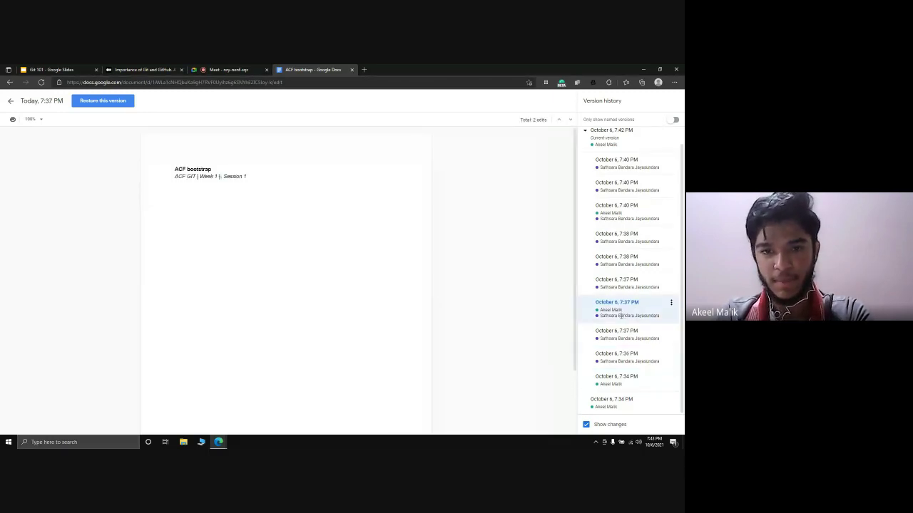
left_click(619, 258)
left_click(620, 234)
left_click(618, 257)
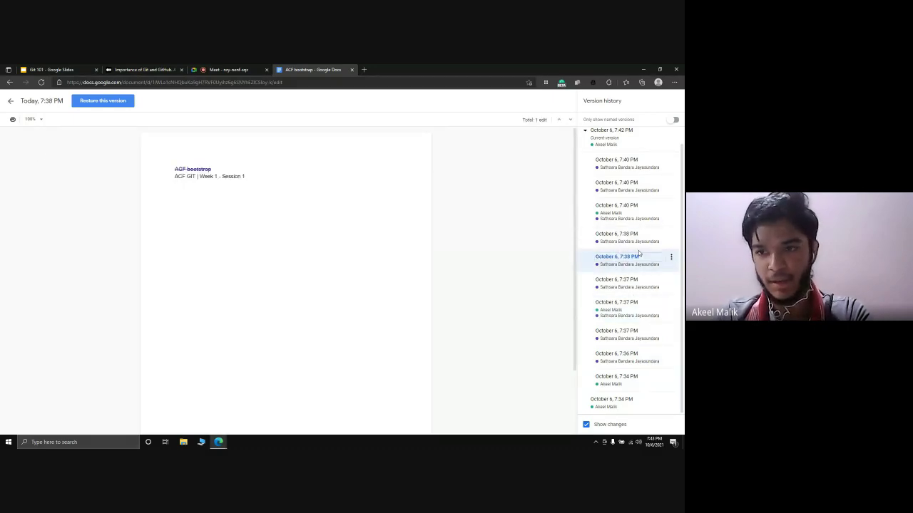
Step: Preview the three October 6, 7:40 PM revisions, ending on the most recent one, and leave the version history for the document
scroll(640, 254, "up", 1)
left_click(616, 178)
left_click(617, 224)
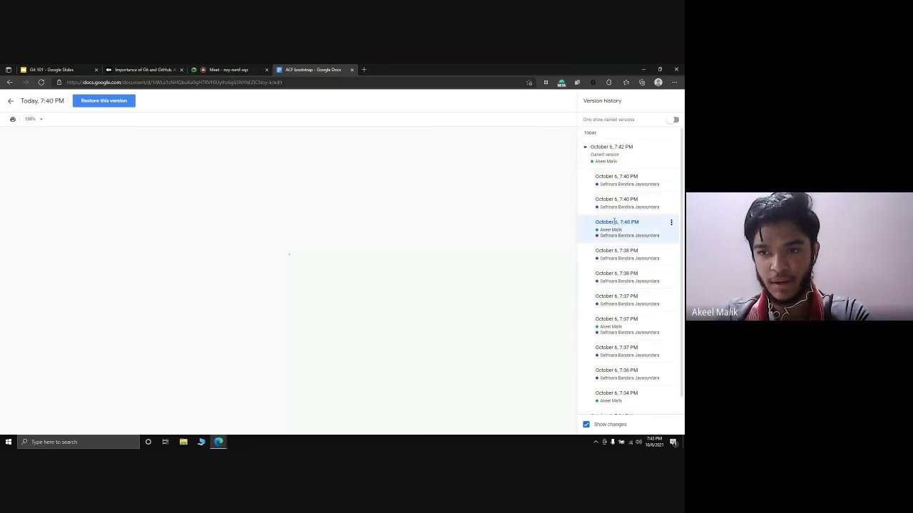
left_click(617, 201)
left_click(617, 178)
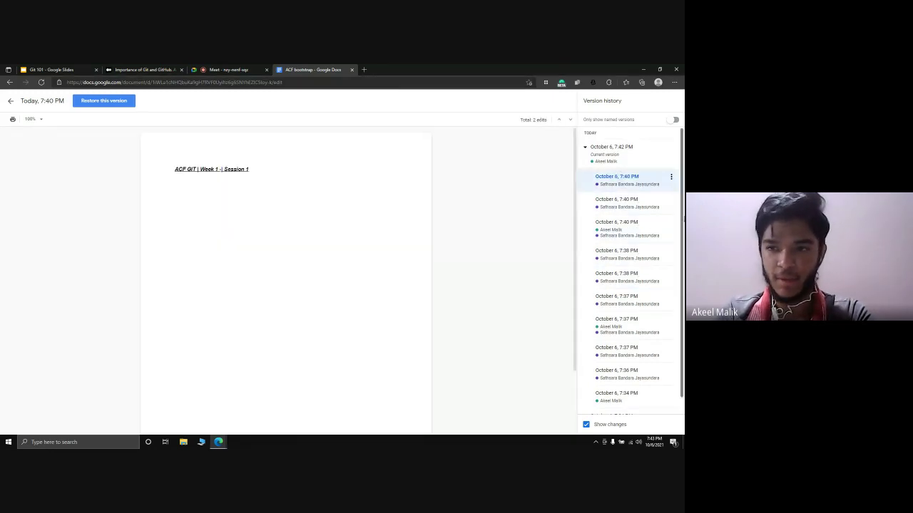
scroll(604, 162, "down", 1)
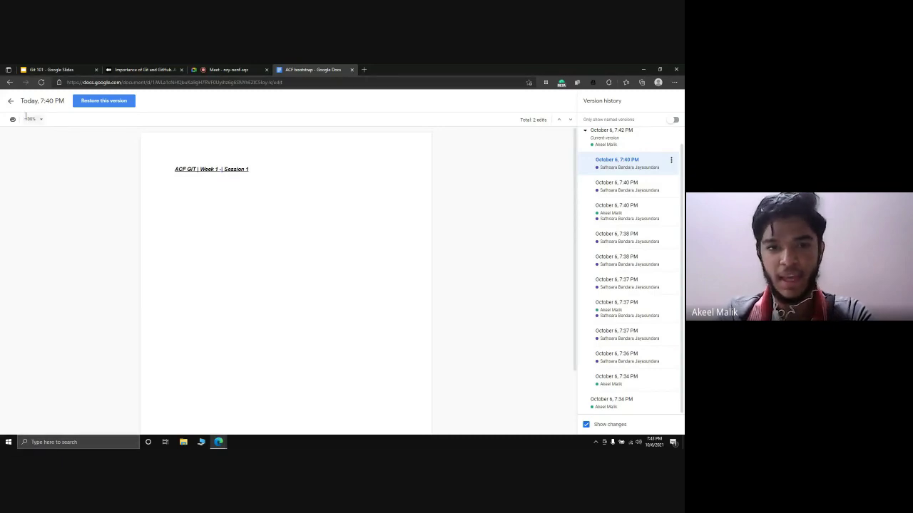
left_click(9, 102)
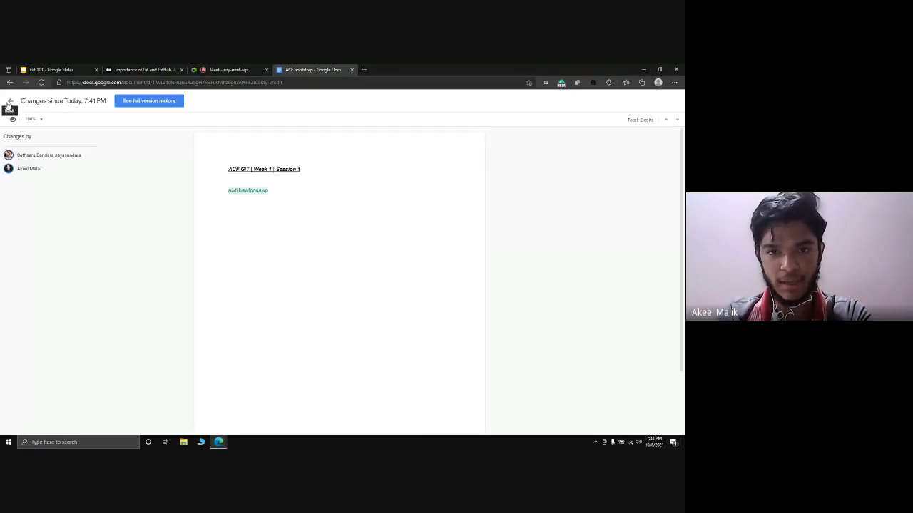
left_click(10, 102)
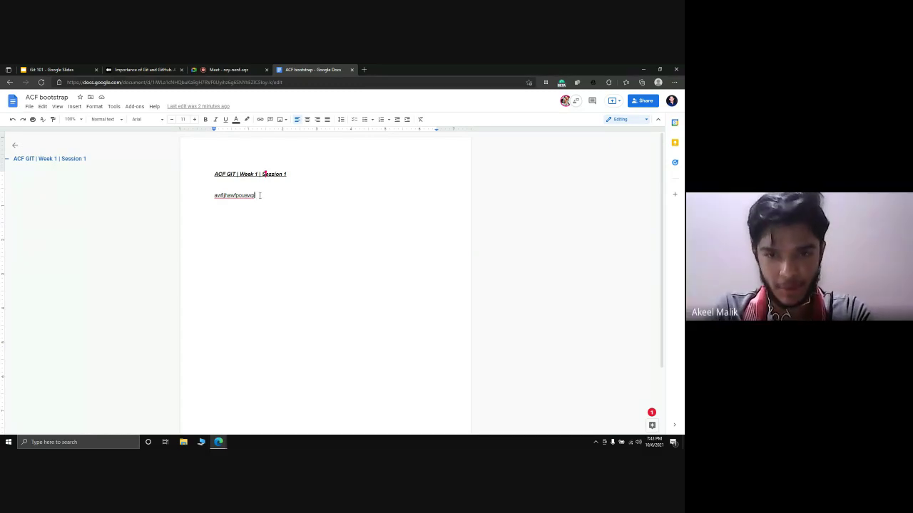
Step: Delete the random text line below the heading and shift that empty paragraph's left indent slightly outward
left_click_drag(258, 198, 206, 200)
key("BackSpace")
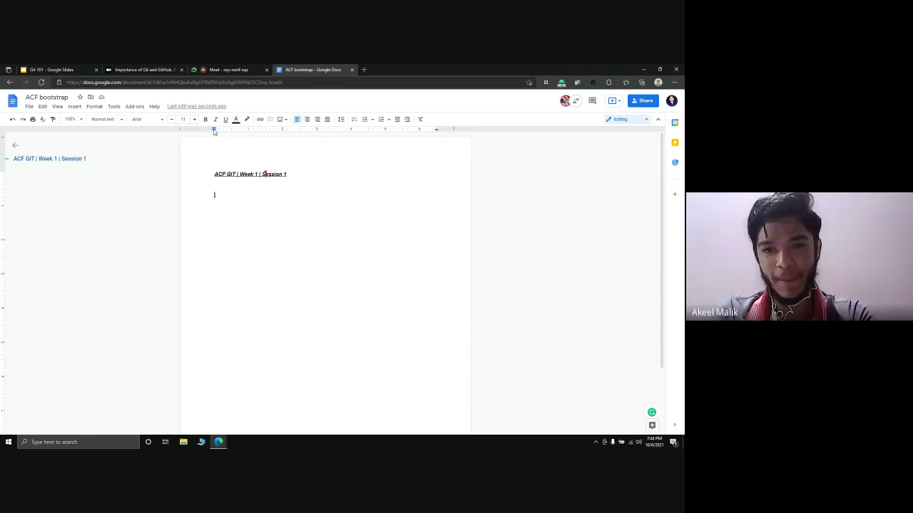
left_click_drag(213, 129, 212, 131)
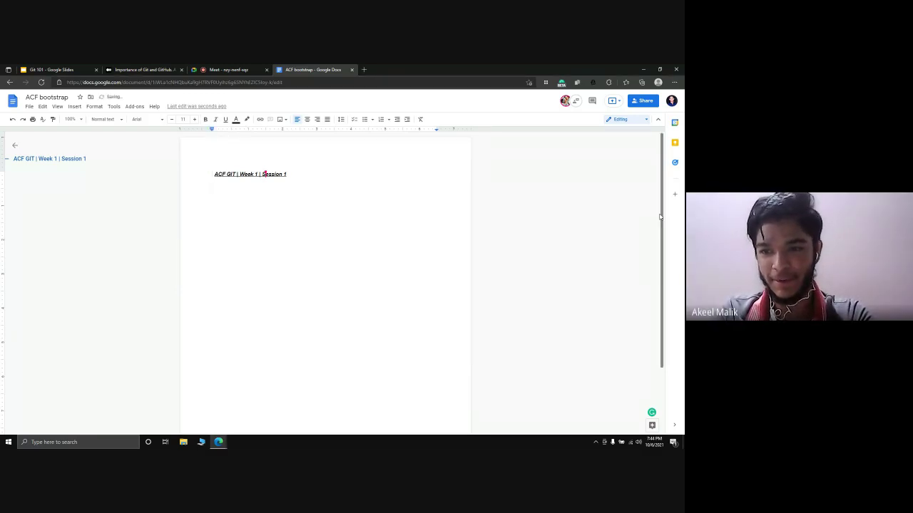
scroll(659, 216, "down", 2)
key("Return")
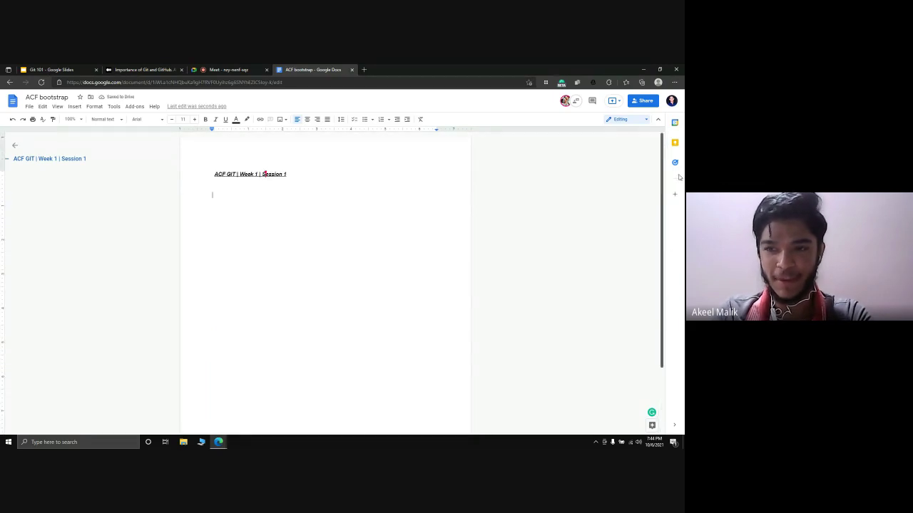
Step: Show the list of Google editors from the Docs home page, and reopen the ACF bootstrap document
left_click(14, 105)
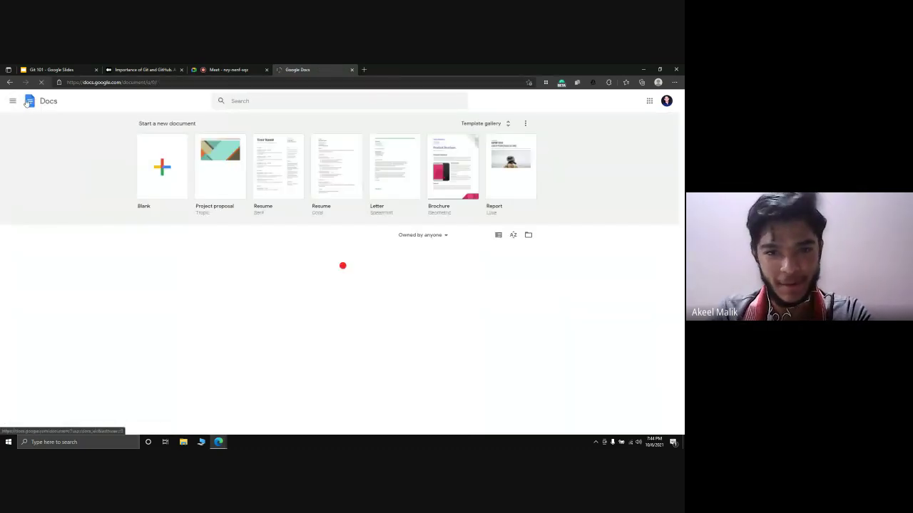
left_click(13, 102)
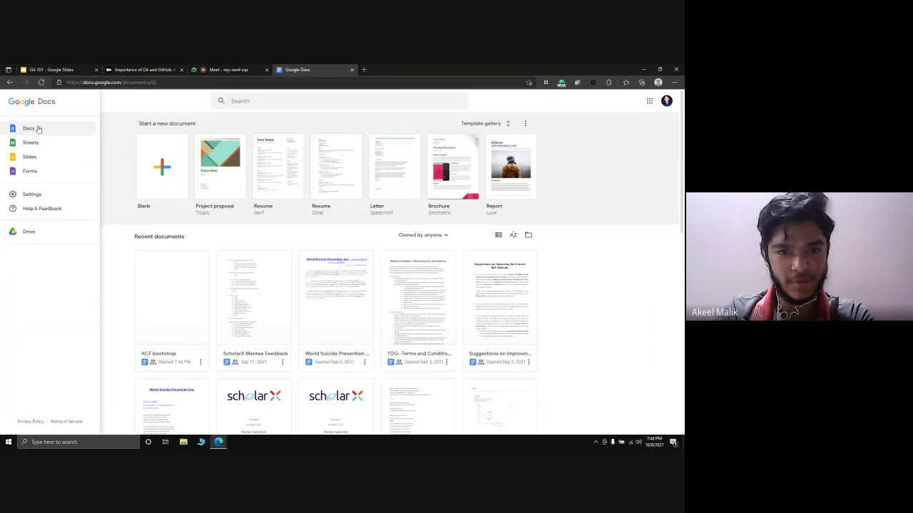
left_click(43, 129)
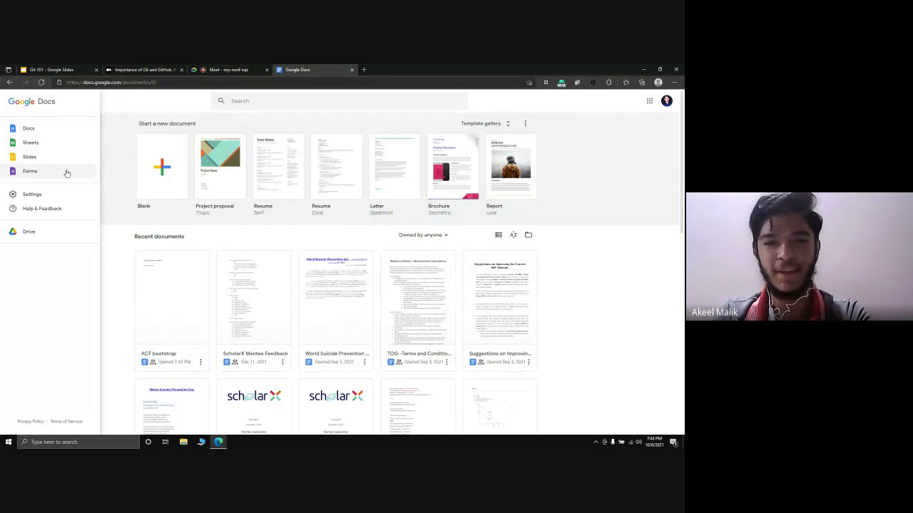
left_click(103, 165)
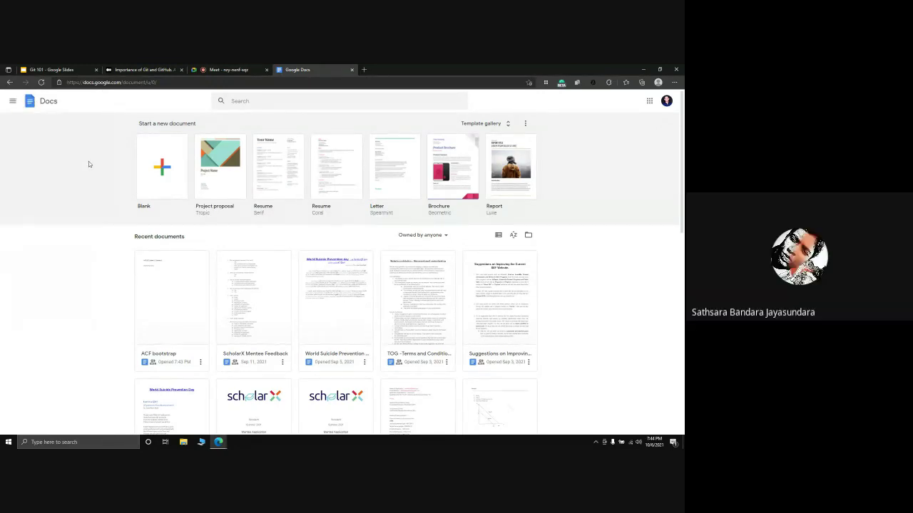
left_click(173, 312)
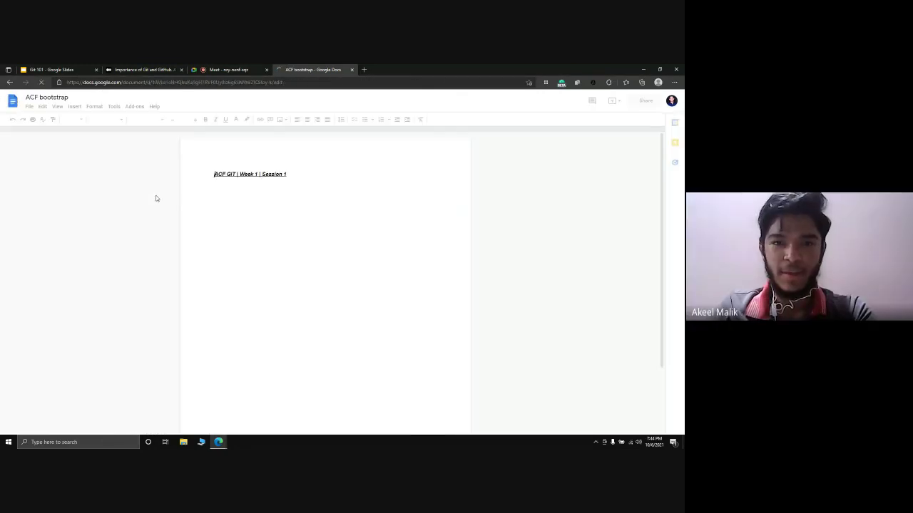
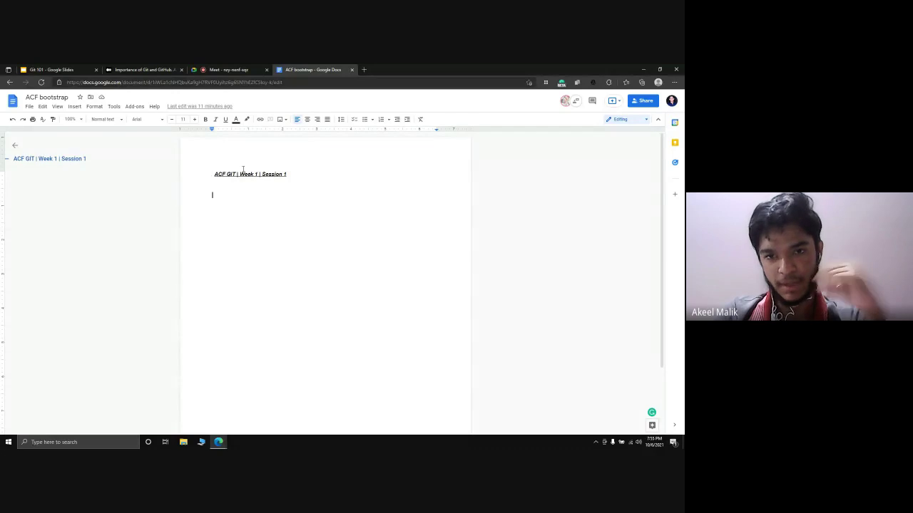
Step: Insert a new line reading "ACT GIT" above the "ACF GIT | Week 1 | Session 1" heading
left_click(242, 169)
left_click(215, 174)
key("Return")
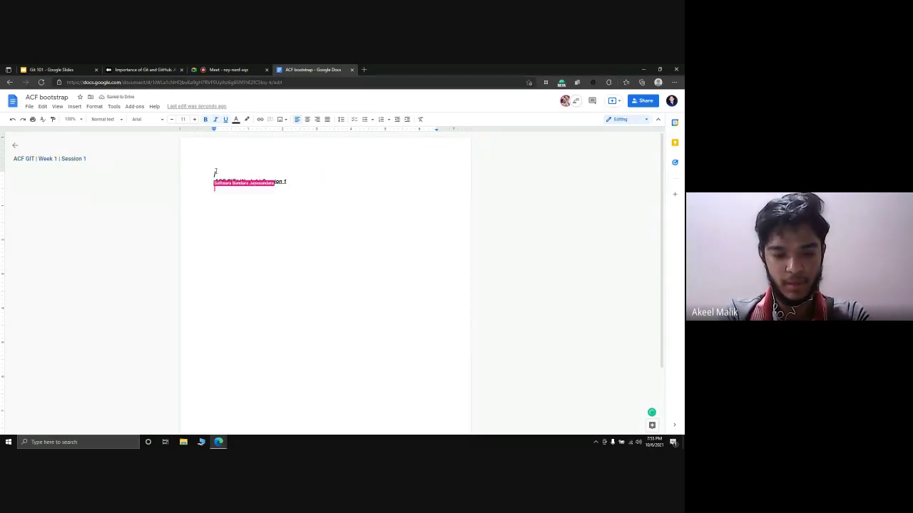
type("ACF GIT")
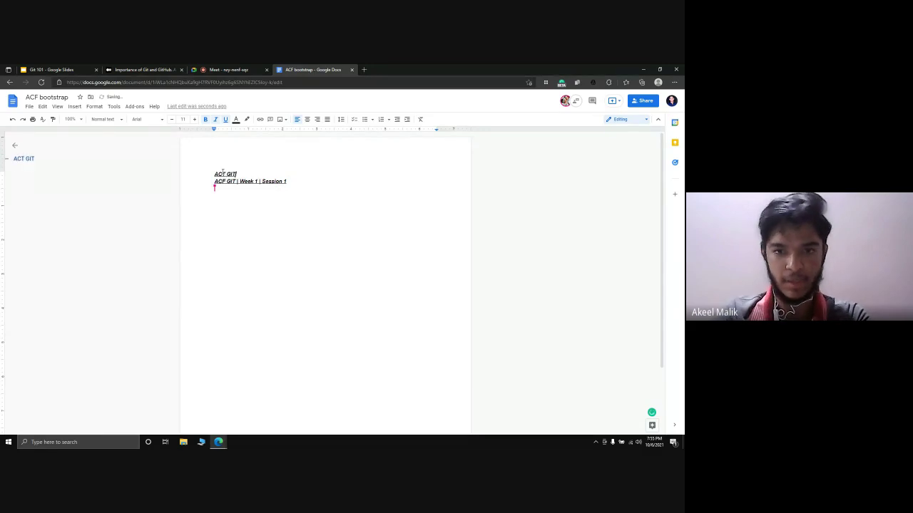
Step: Remove the italic and bold formatting from the "ACF GIT | Week 1 | Session 1" line
left_click_drag(295, 182, 202, 179)
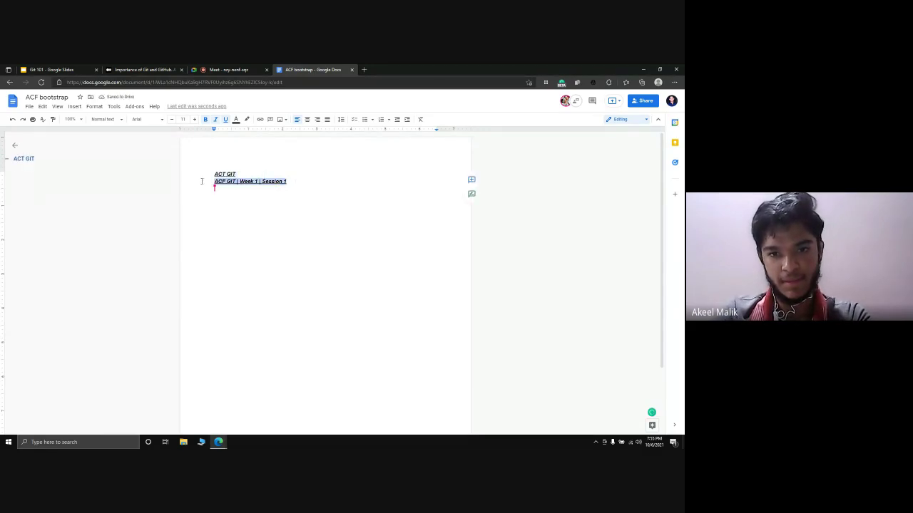
left_click(214, 120)
left_click(205, 120)
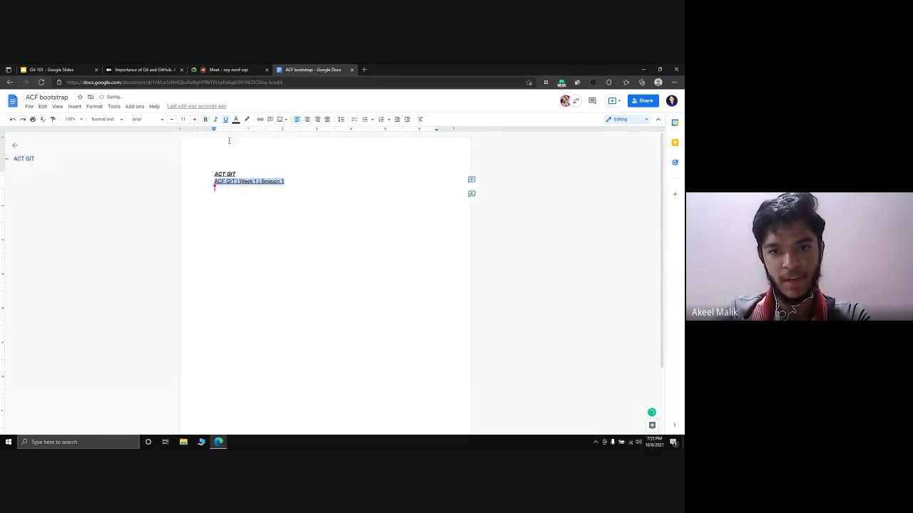
left_click(237, 174)
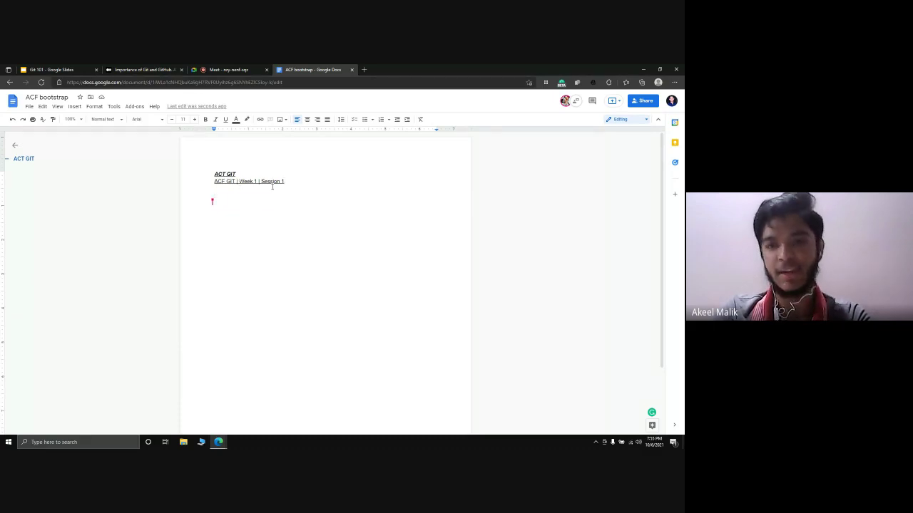
Step: Replace the vertical bars in the second line with hyphens so it reads "ACF GIT - Week 1- Session 1"
left_click(238, 181)
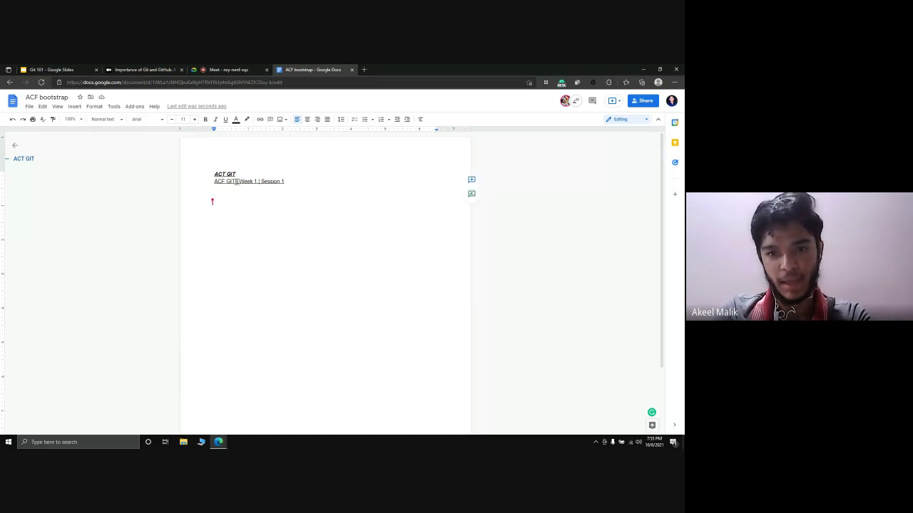
left_click(257, 181)
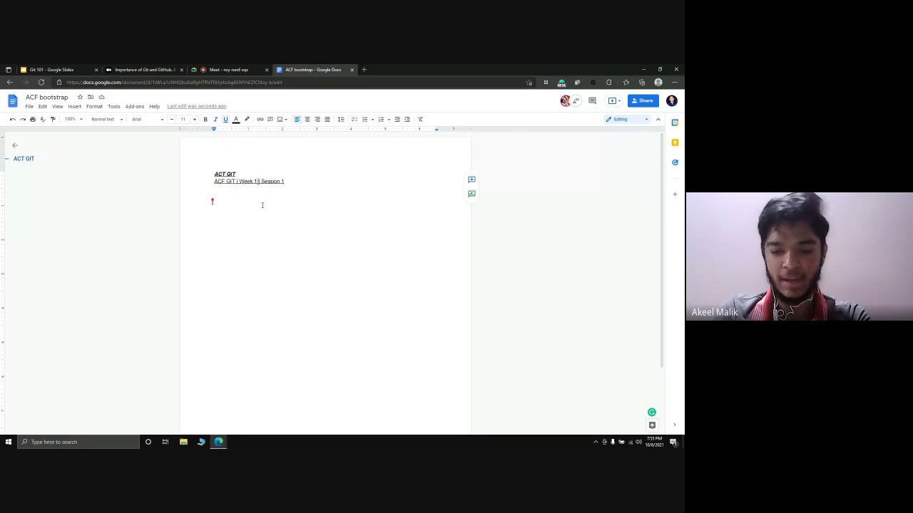
key("Delete")
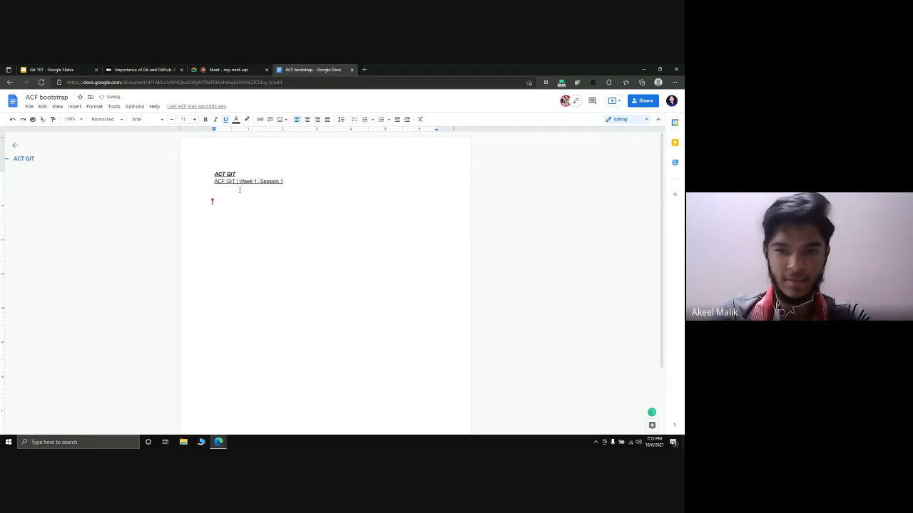
key("Delete")
key("Delete")
type("|")
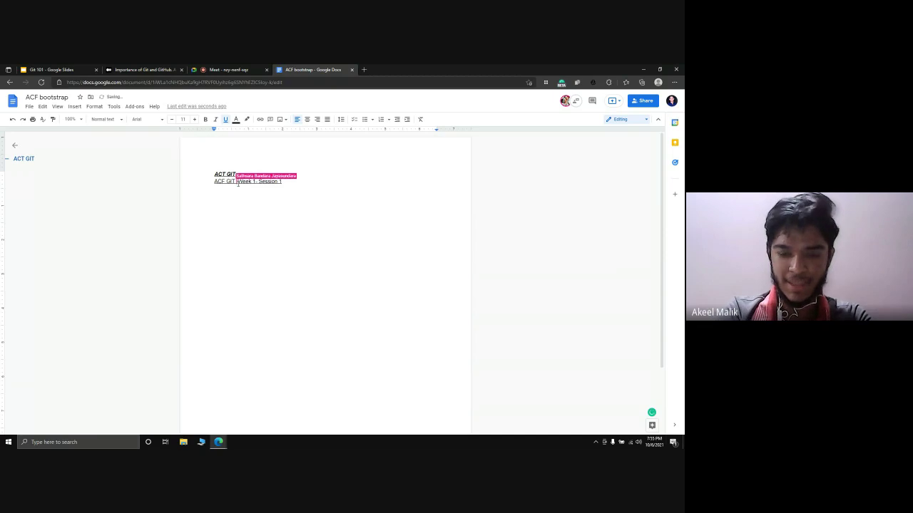
left_click(261, 204)
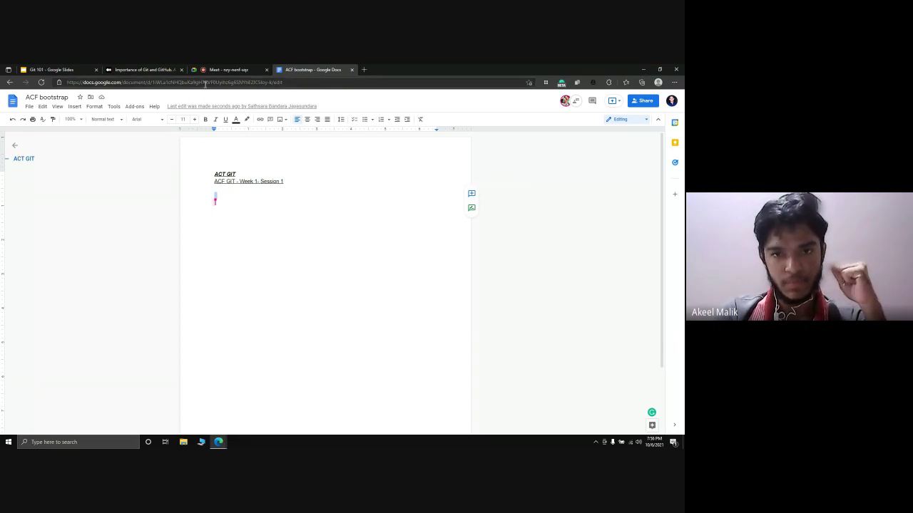
Step: Switch to the Git 101 presentation in Google Slides and show slide 6 on the three types of VCS
left_click(42, 69)
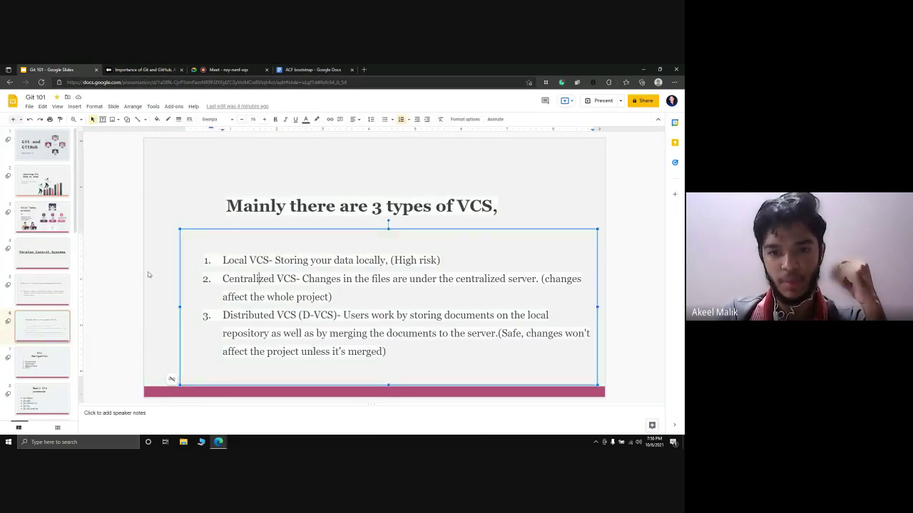
key("Page_Down")
left_click(57, 330)
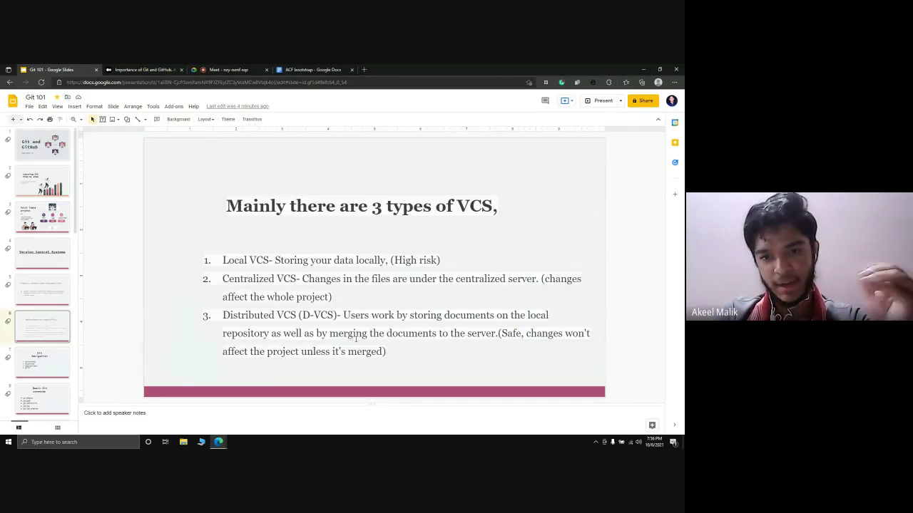
Step: Switch to the desktop in Windows and create a new text document inside the ACF GIT folder
left_click(644, 69)
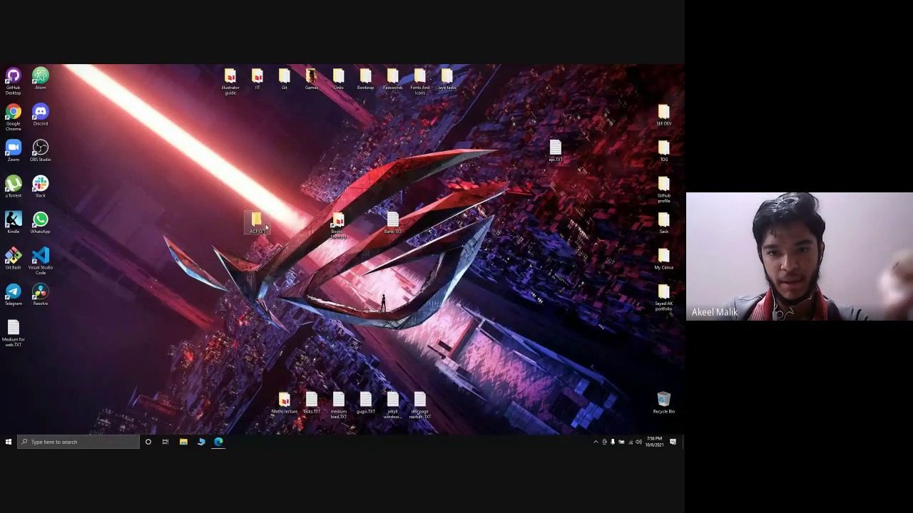
double_click(265, 226)
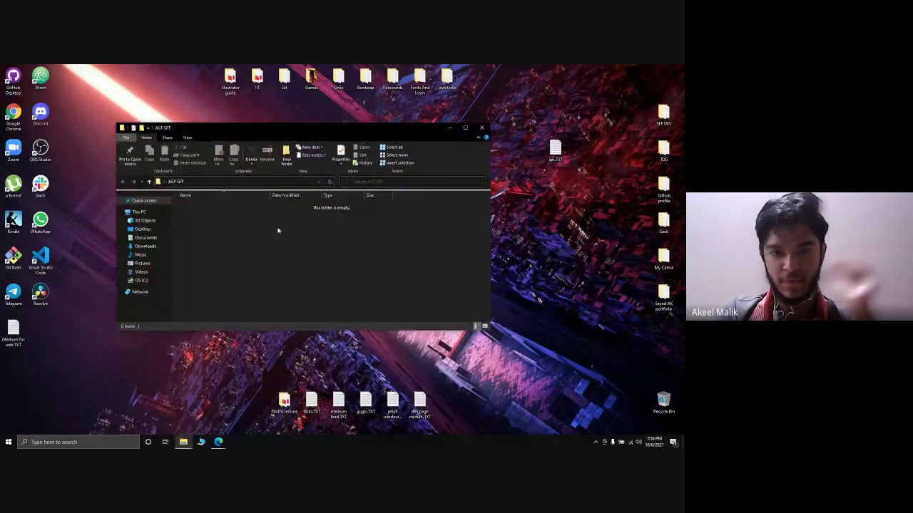
right_click(278, 230)
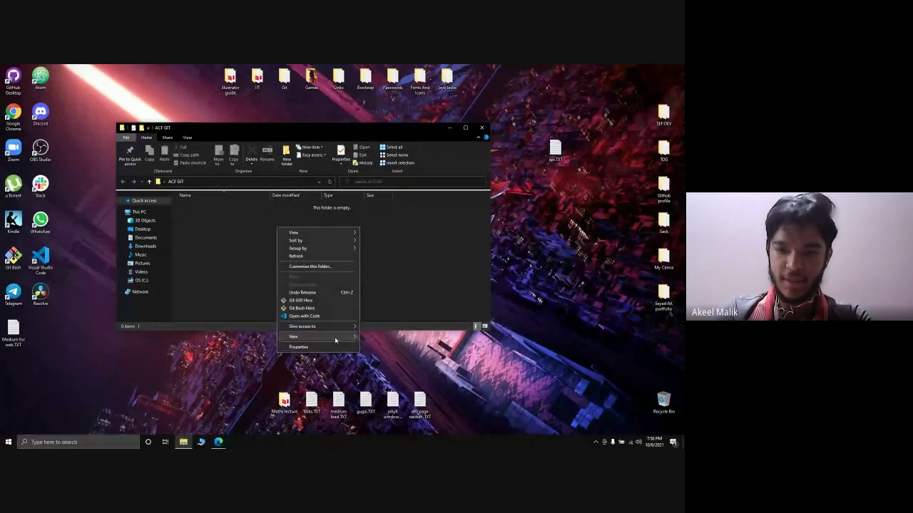
mouse_move(338, 333)
left_click(384, 417)
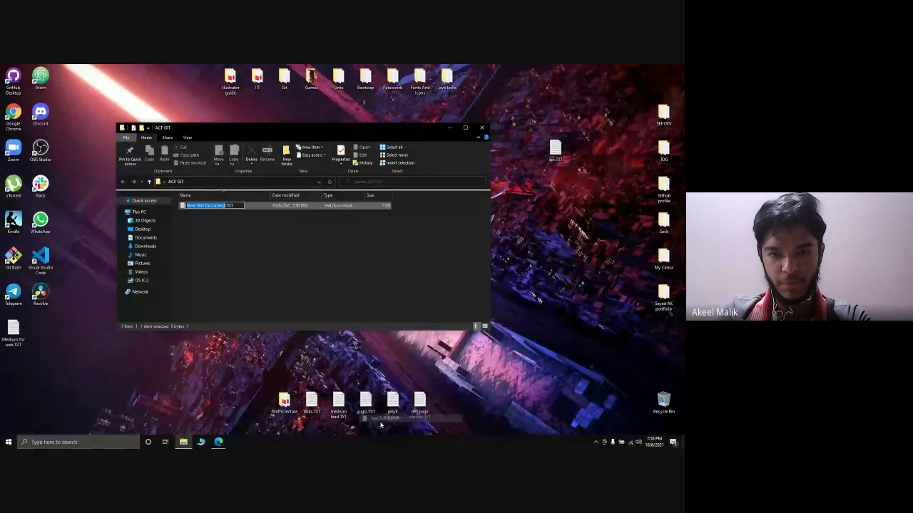
Step: Name the new text document "acf git.TXT"
type("acf git")
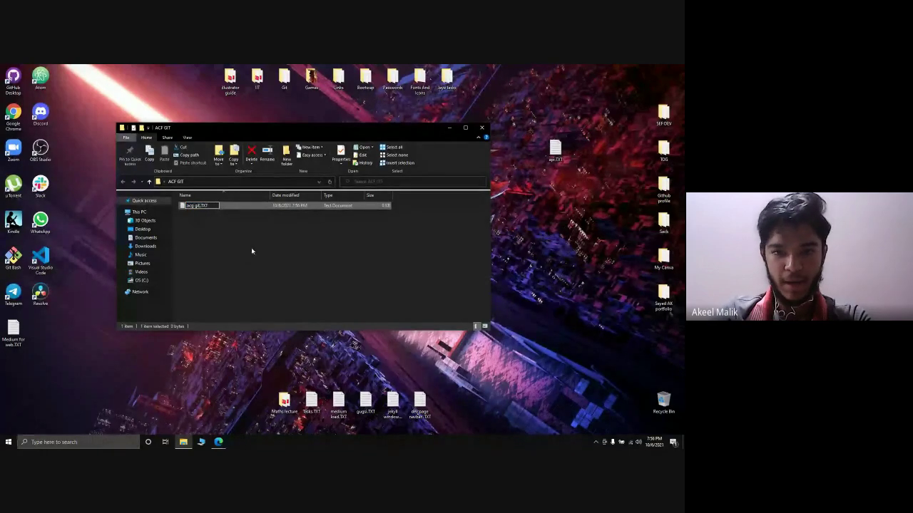
key("BackSpace")
key("BackSpace")
key("BackSpace")
key("BackSpace")
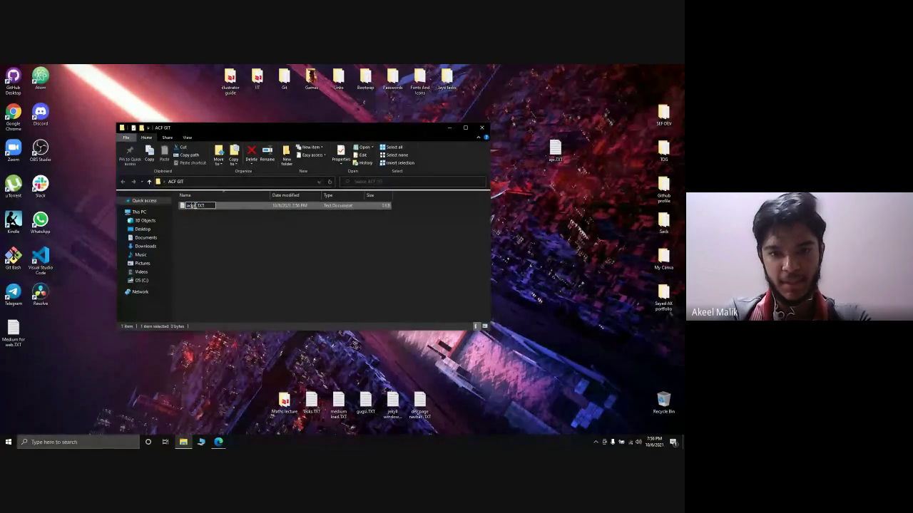
type("_git")
left_click(395, 264)
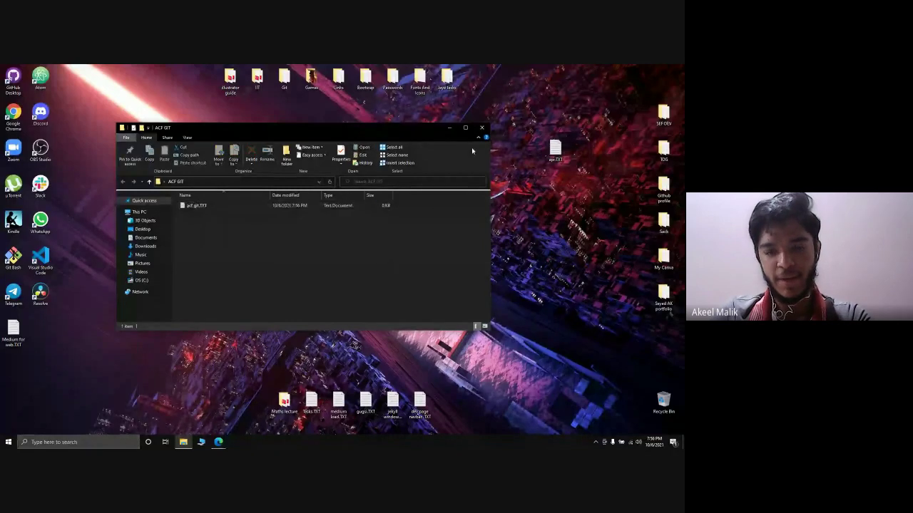
Step: Open the acf git.TXT file in Notepad, enter "acf git week 1" as its first line and save it
double_click(258, 206)
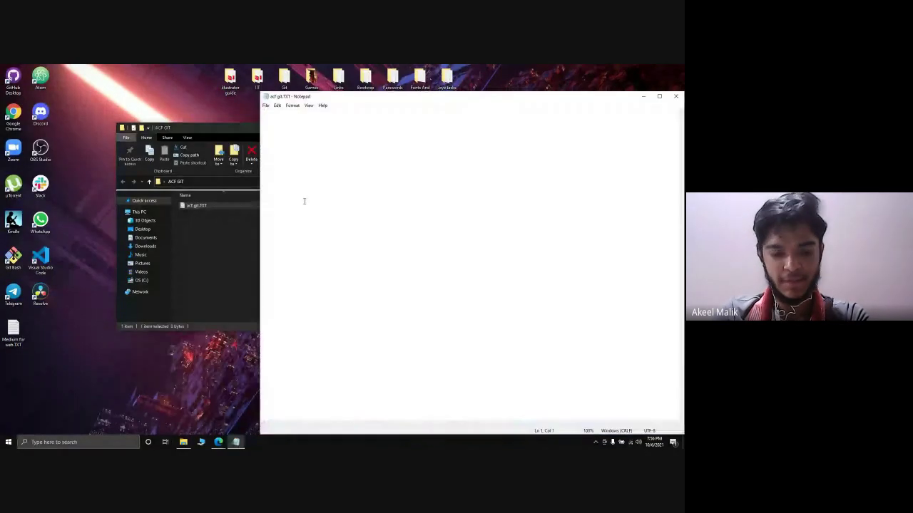
type("acf git ")
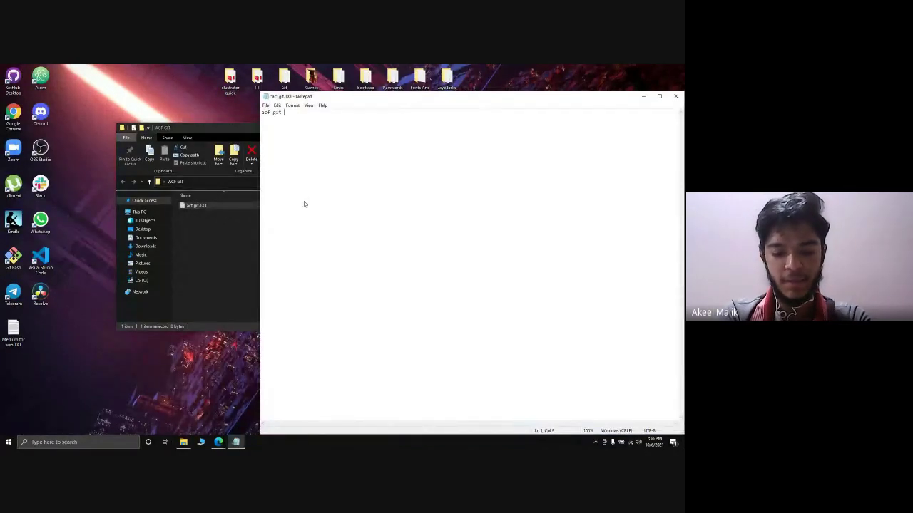
type("week 1")
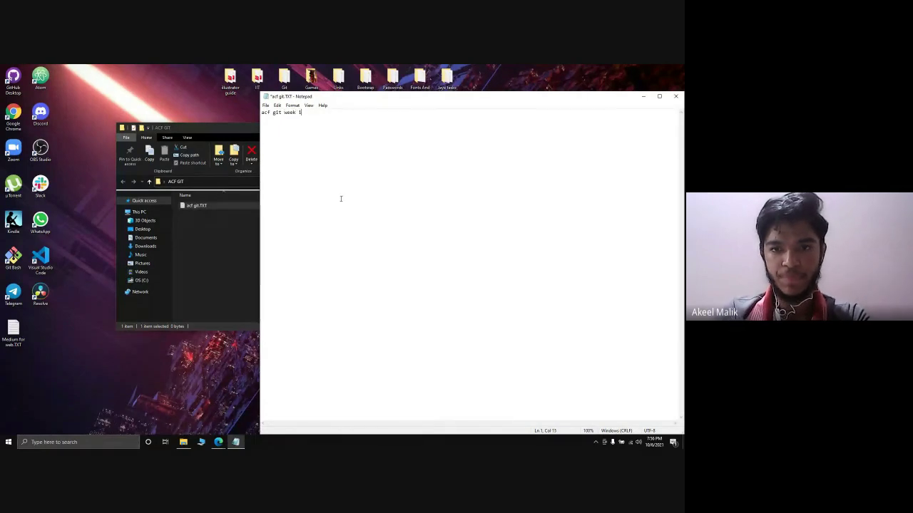
key("ctrl+s")
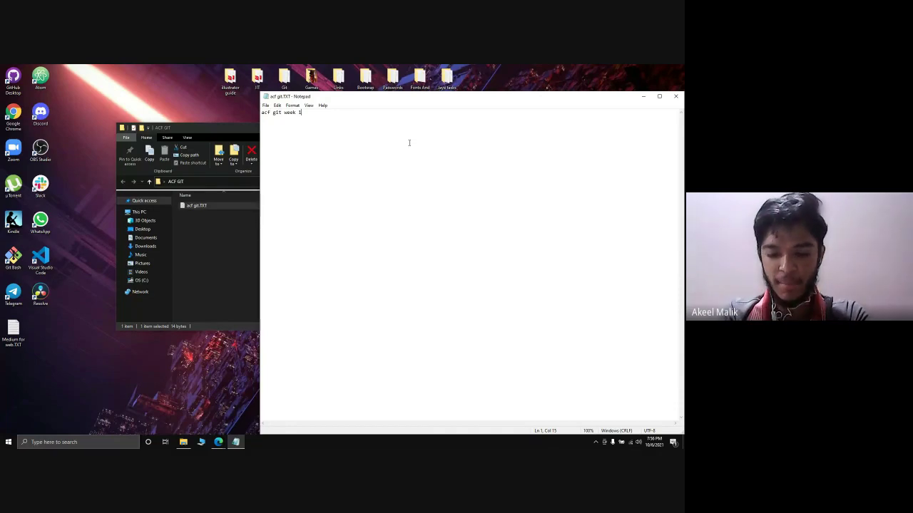
Step: Add a second line reading "acf git week 2" to the text file and save it
key("Return")
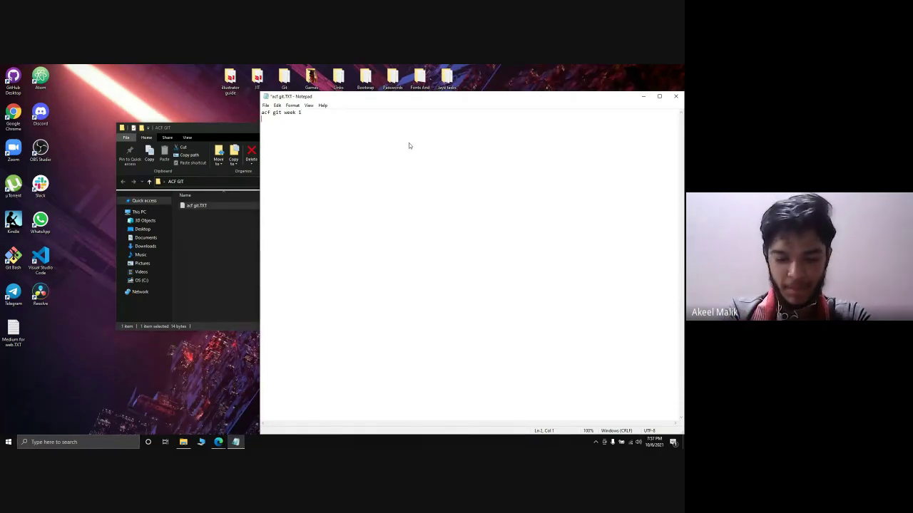
type("acf git week")
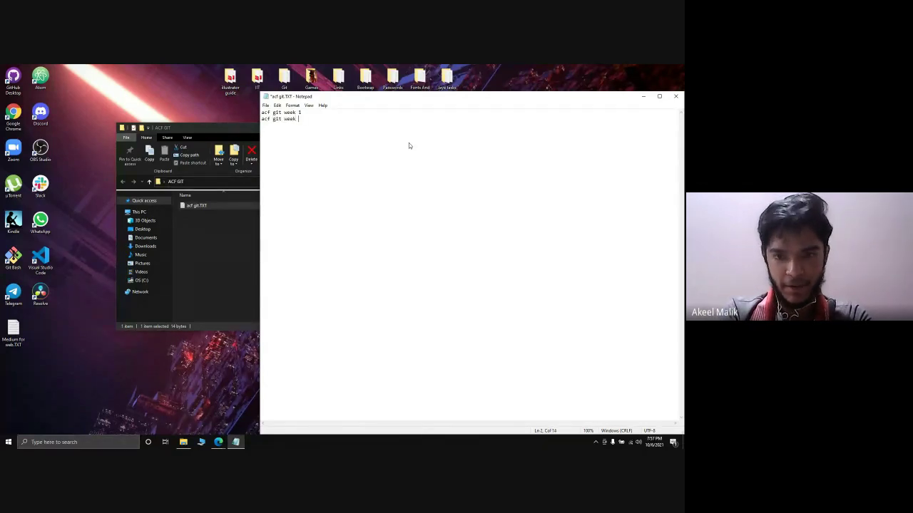
type(" 2")
key("ctrl+s")
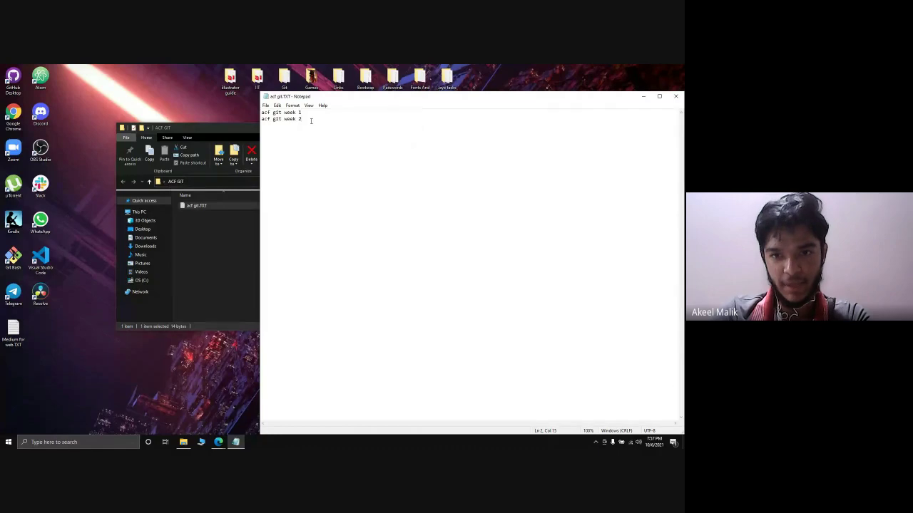
left_click_drag(311, 121, 250, 122)
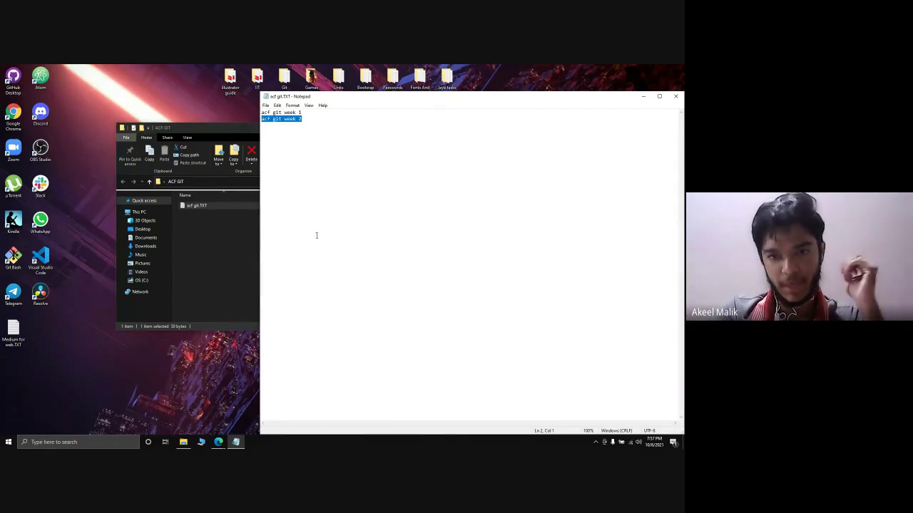
left_click(312, 149)
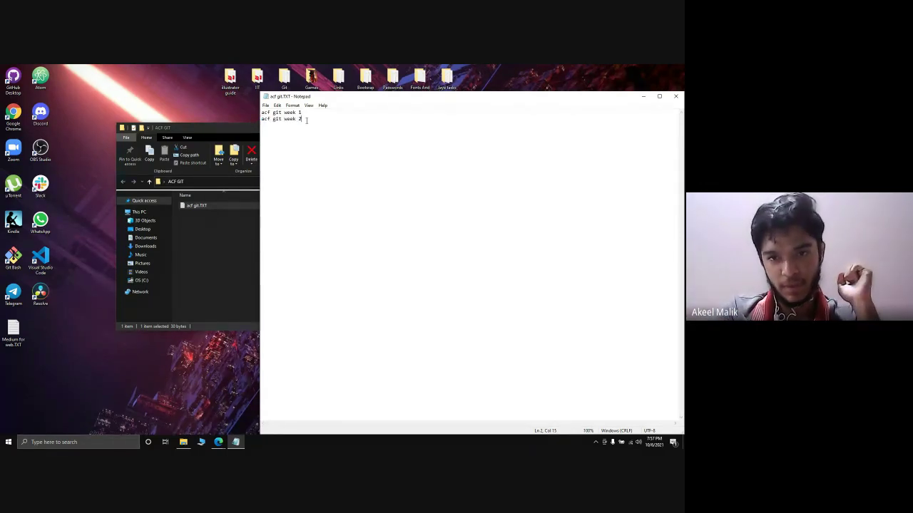
key("shift+Home")
left_click(293, 135)
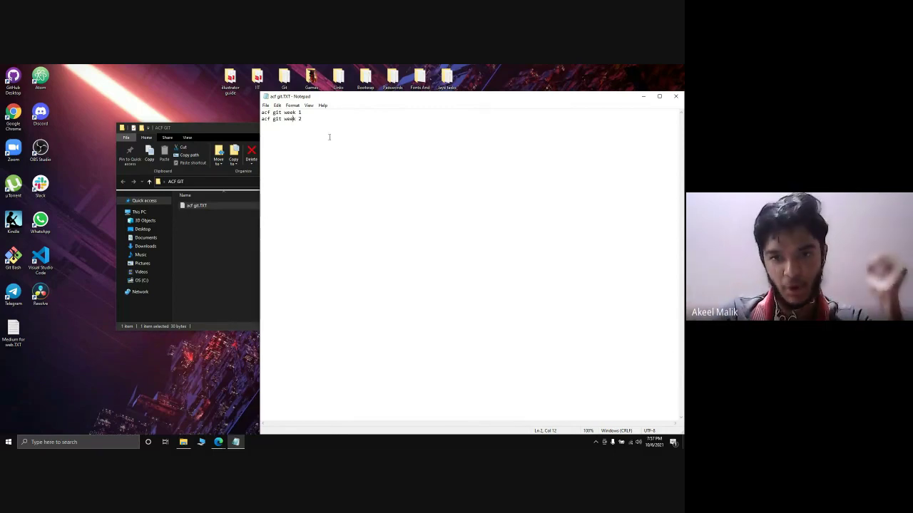
left_click_drag(328, 136, 230, 108)
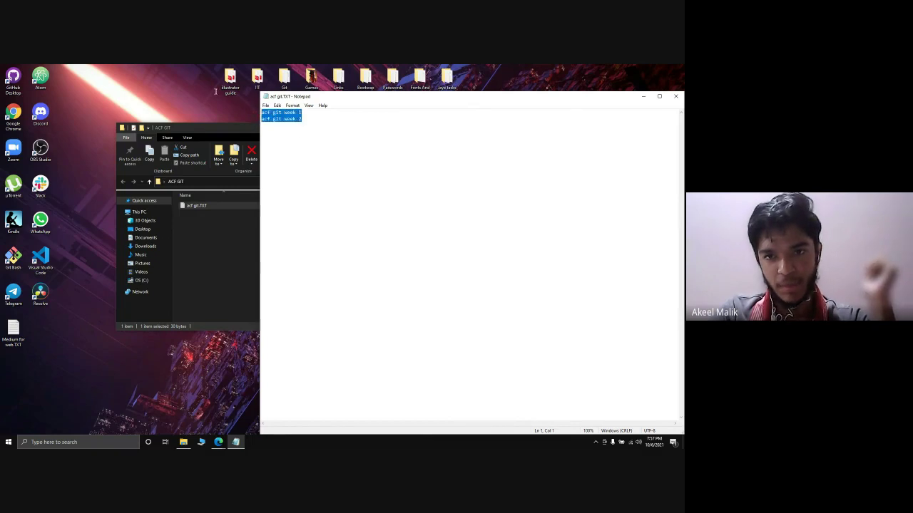
left_click(306, 135)
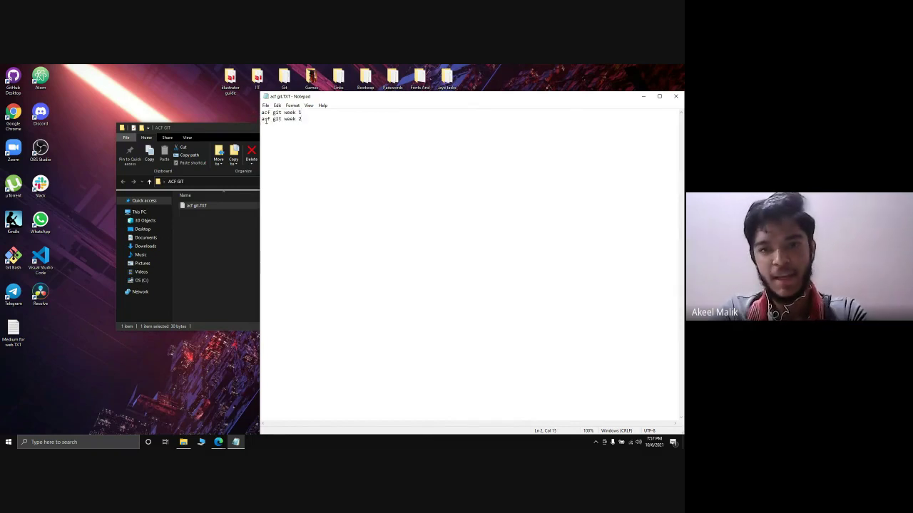
Step: Replace "acf" at the start of the second line with "Acf"
left_click_drag(269, 120, 261, 119)
type("A")
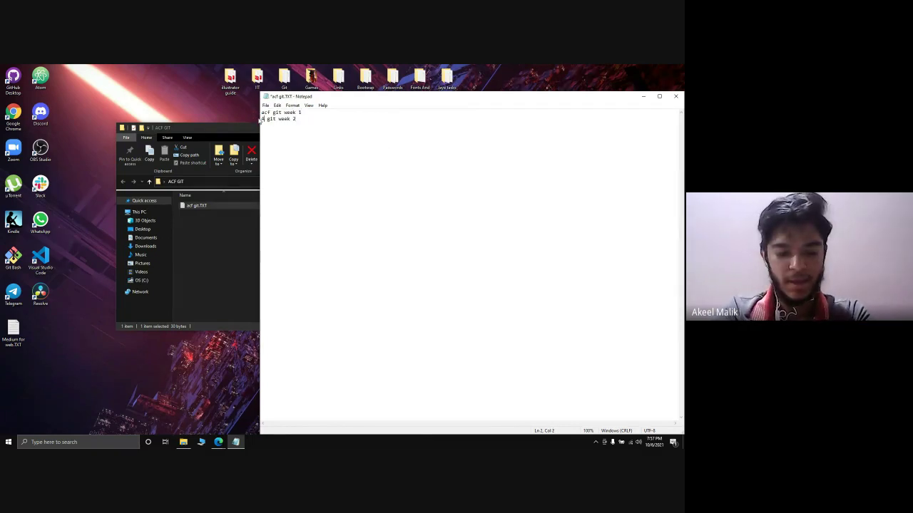
type("cf")
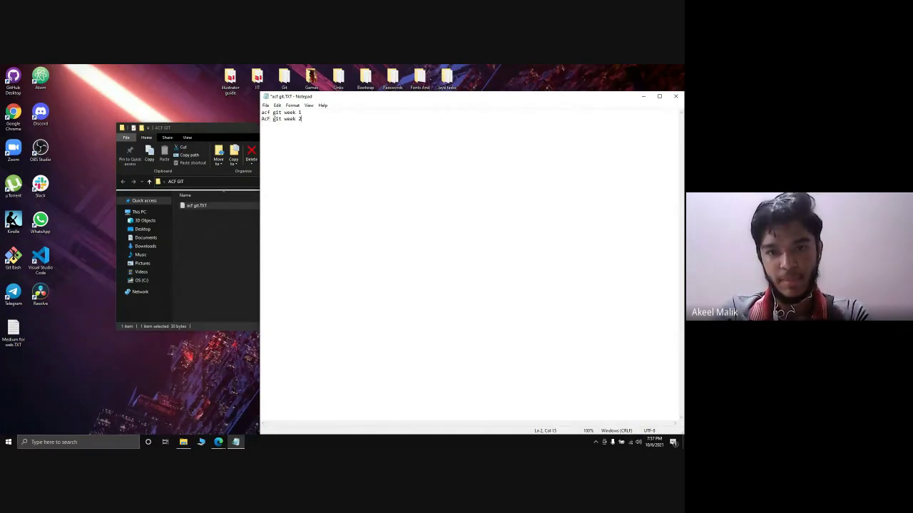
mouse_move(269, 111)
left_mouse_down()
mouse_move(257, 110)
mouse_move(260, 119)
left_mouse_up()
left_click(278, 137)
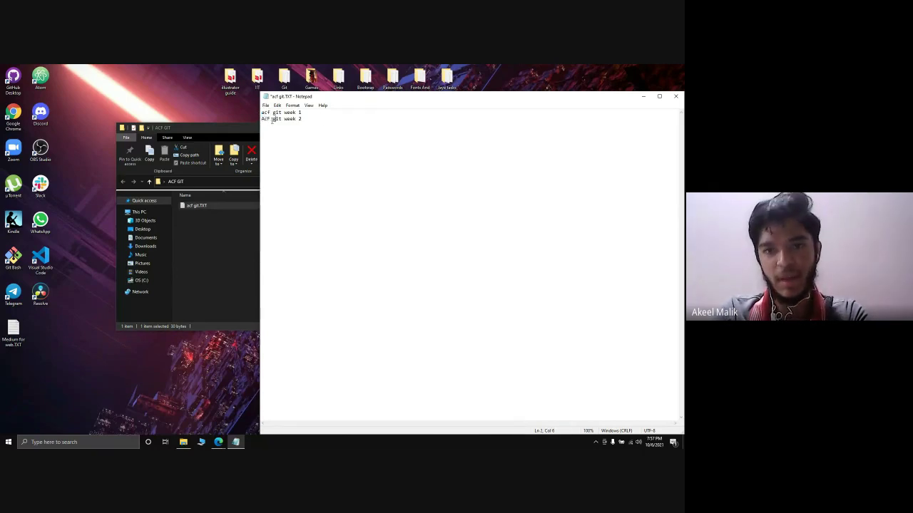
left_click_drag(273, 120, 261, 119)
left_click(309, 118)
key("shift+Home")
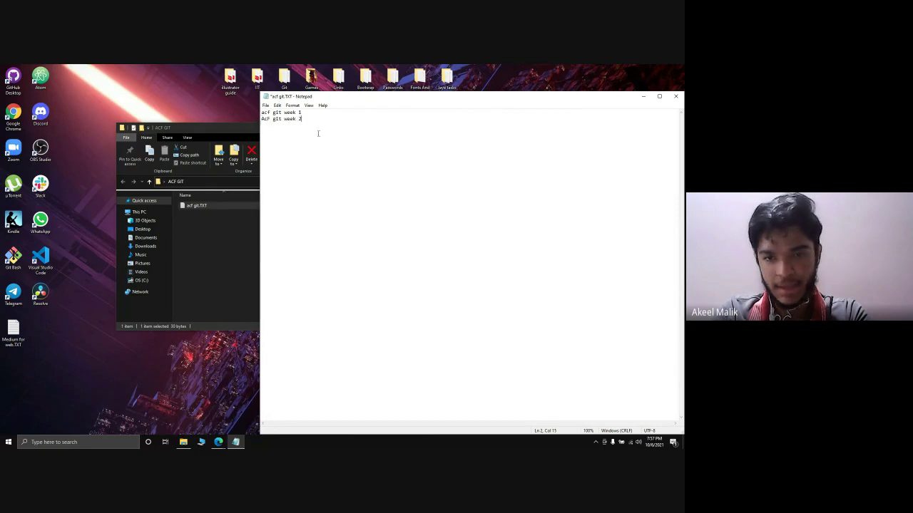
Step: Delete the text of the second line and save the file
left_click(306, 119)
key("shift+Home")
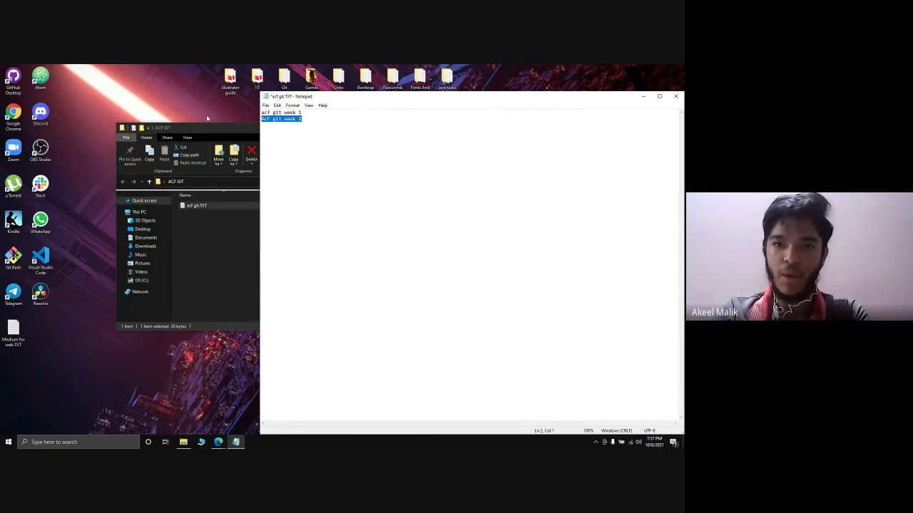
key("BackSpace")
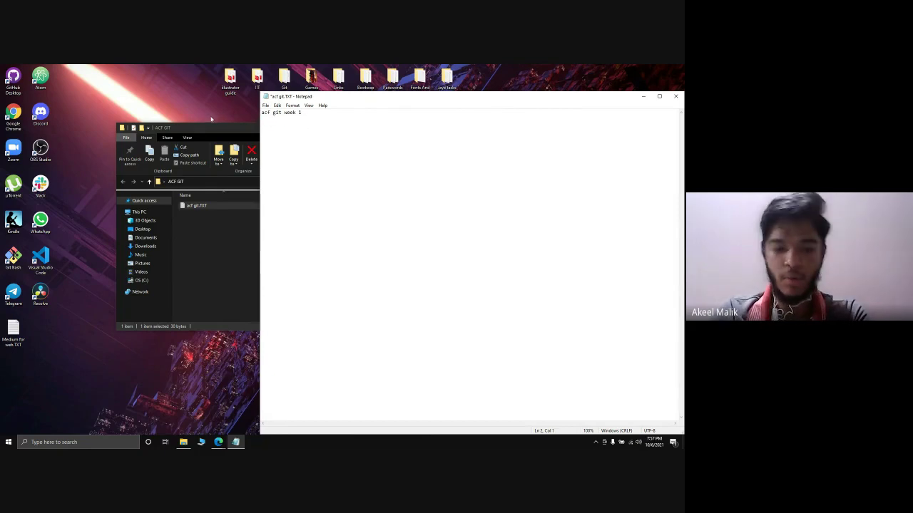
key("ctrl+s")
left_click_drag(308, 112, 242, 110)
left_click(269, 116)
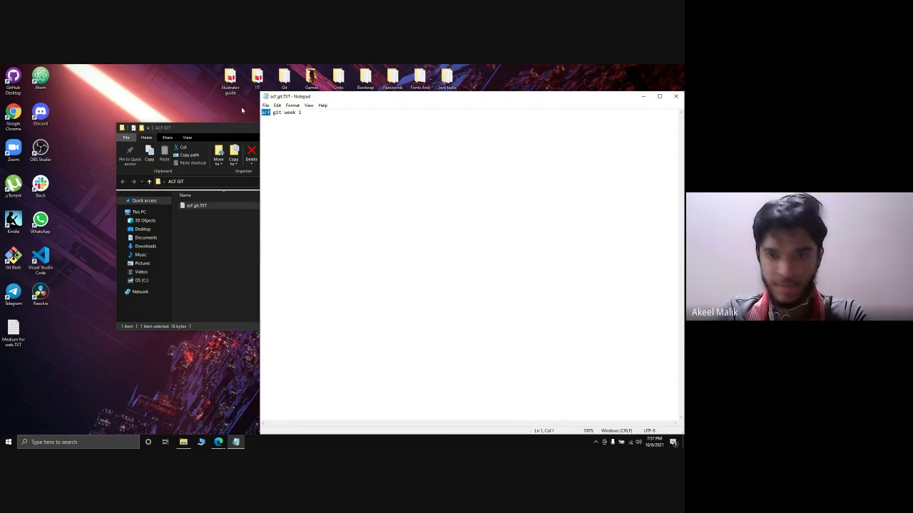
left_click(302, 132)
type("acf")
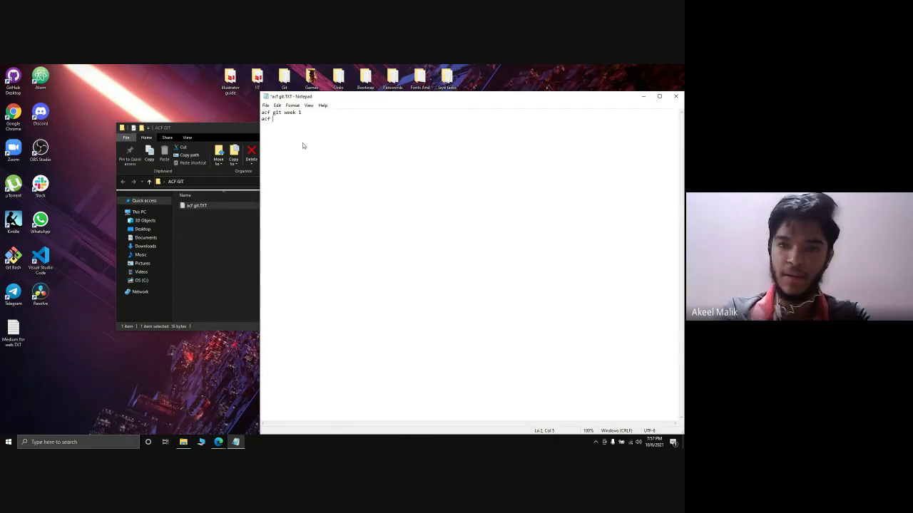
key("BackSpace")
key("BackSpace")
key("BackSpace")
key("BackSpace")
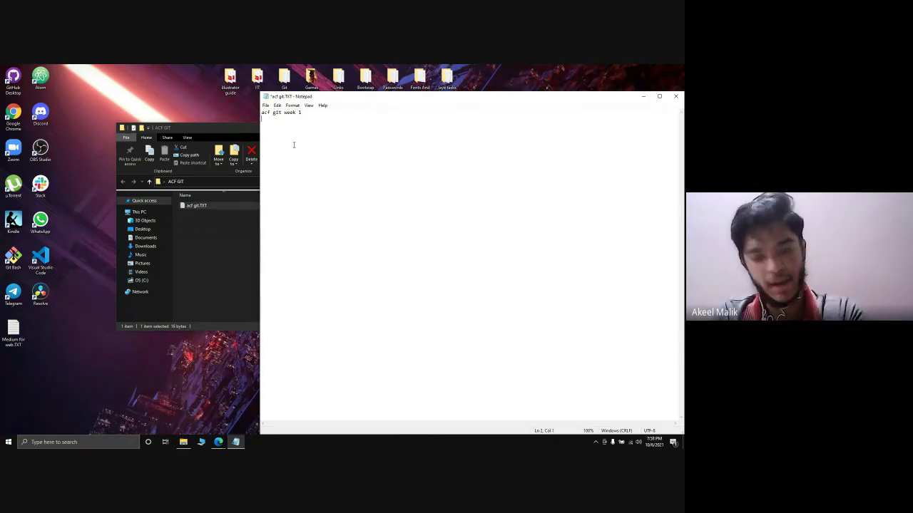
Step: Save and close the acf git.TXT file, and switch back to the Git 101 presentation in Google Slides
key("ctrl+s")
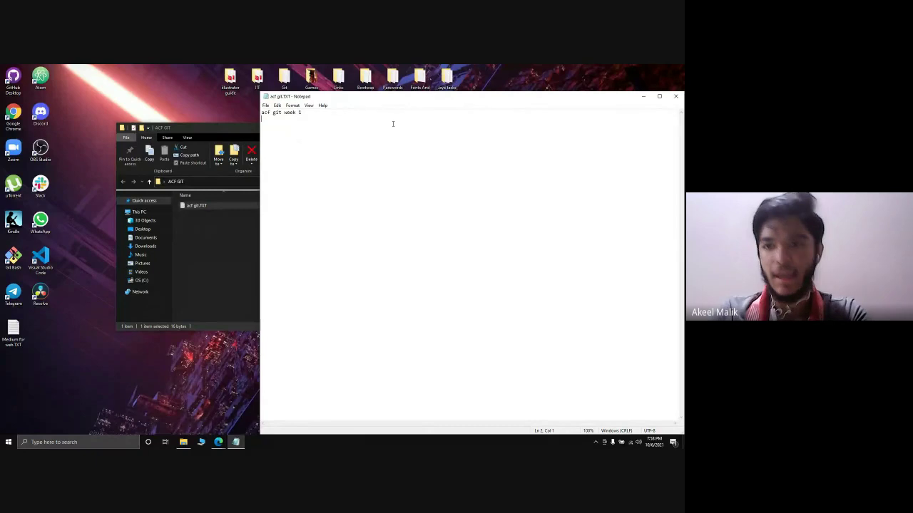
left_click(675, 97)
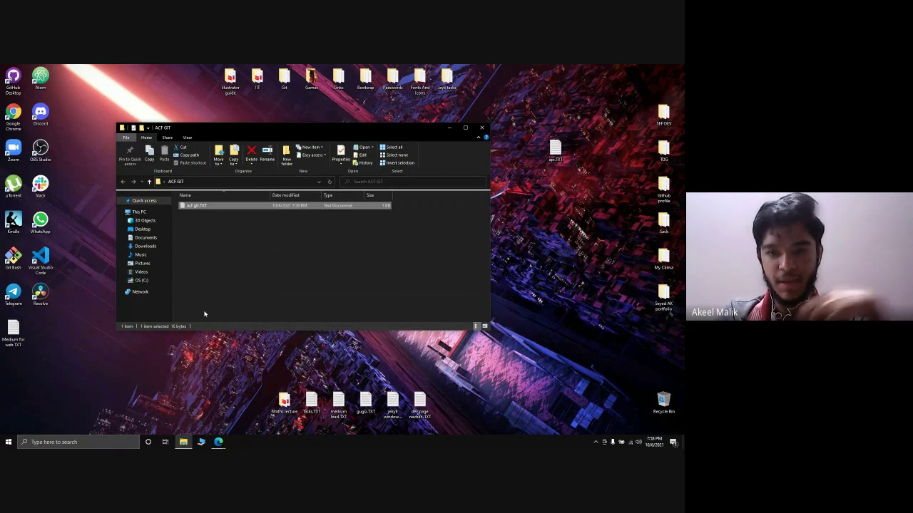
mouse_move(201, 442)
left_click(169, 404)
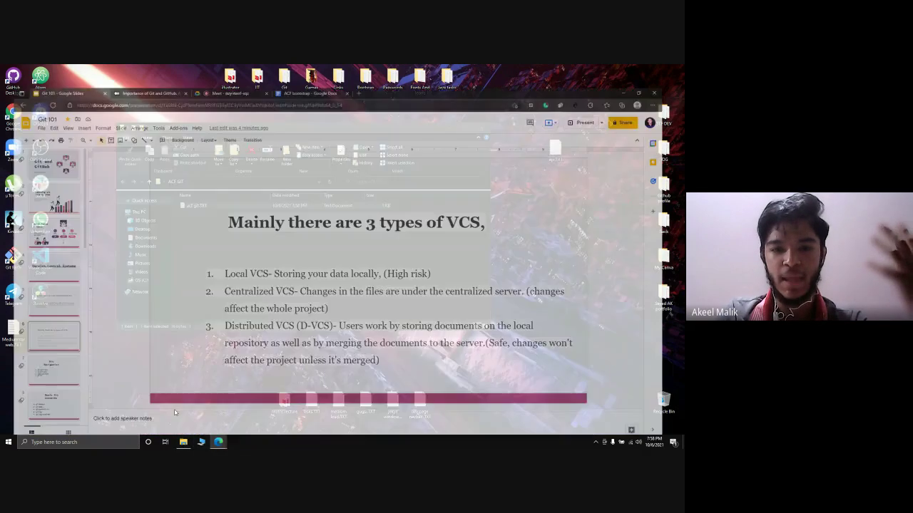